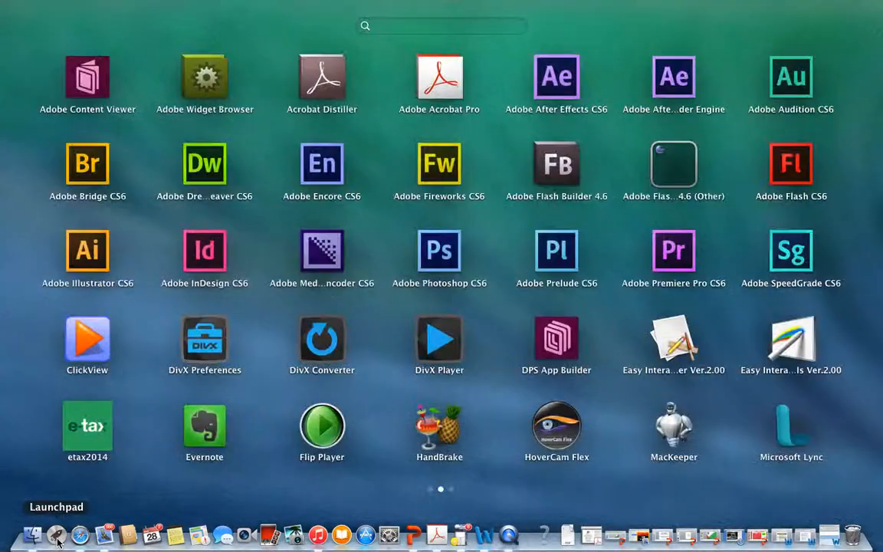
# - Launch Dreamweaver CS6 and create a new HTML document
pyautogui.click(209, 162)
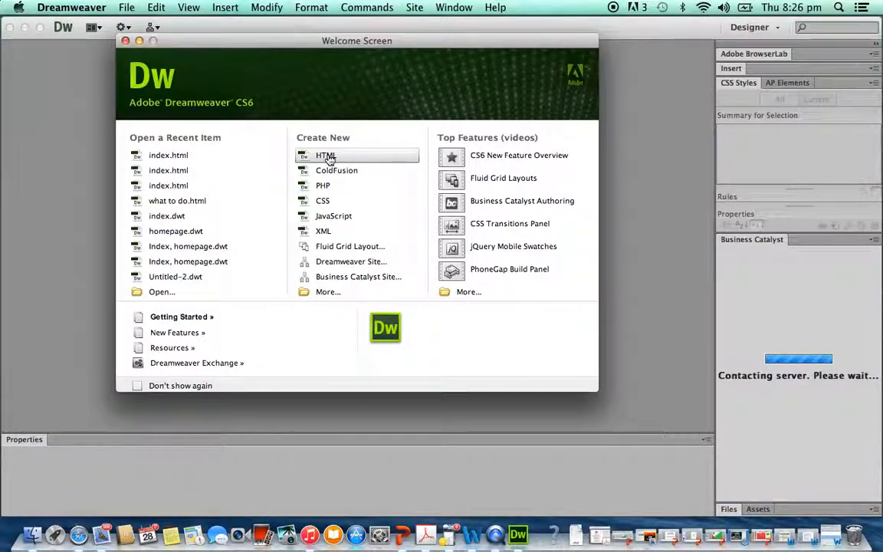
pyautogui.click(328, 158)
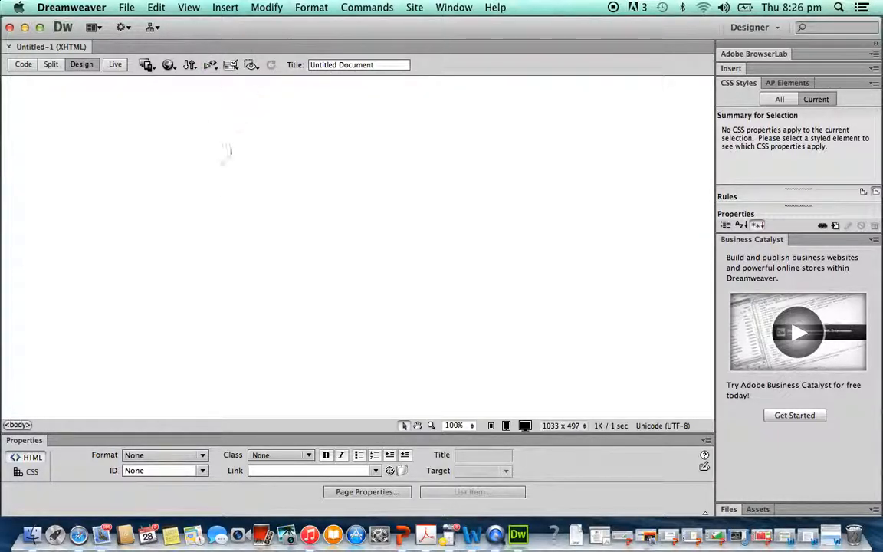
# - Insert a table with 1 row, 1 column, 1000 pixels wide and a border thickness of 0
pyautogui.click(223, 8)
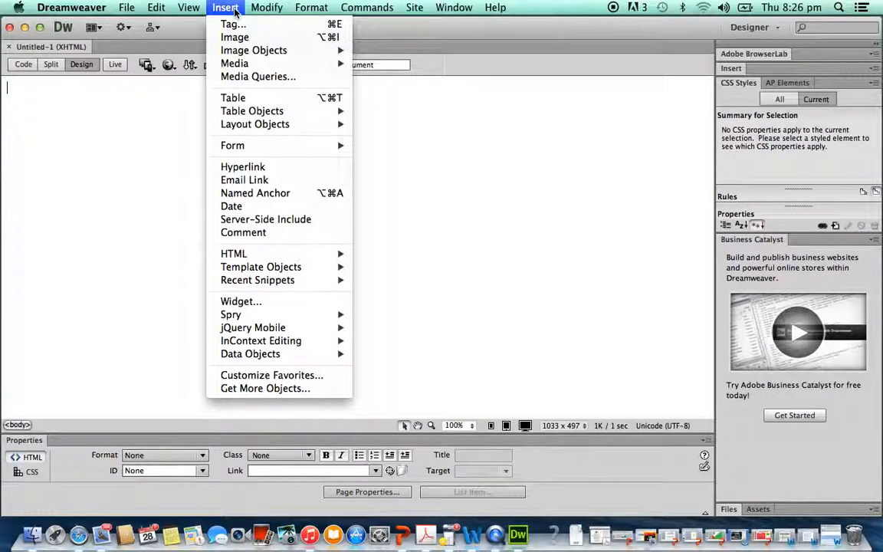
pyautogui.click(233, 97)
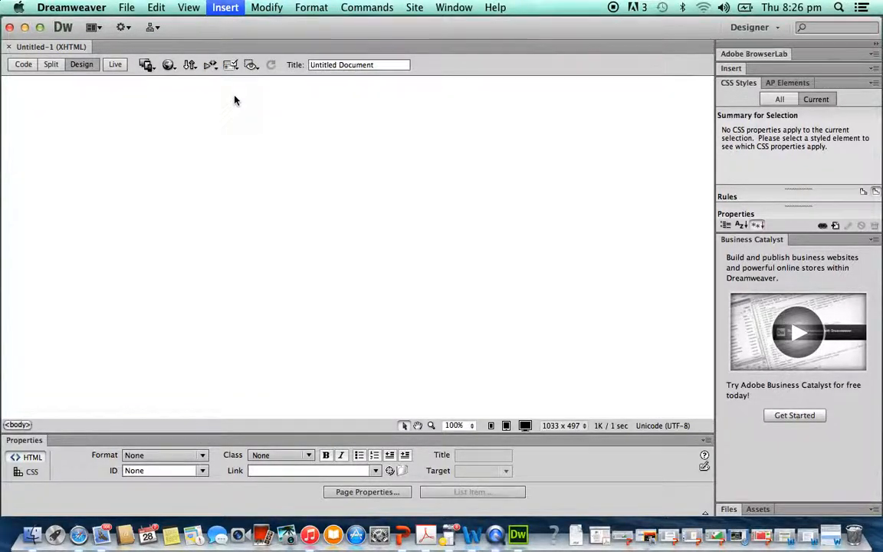
pyautogui.moveTo(427, 162); pyautogui.dragTo(414, 163)
pyautogui.write('1')
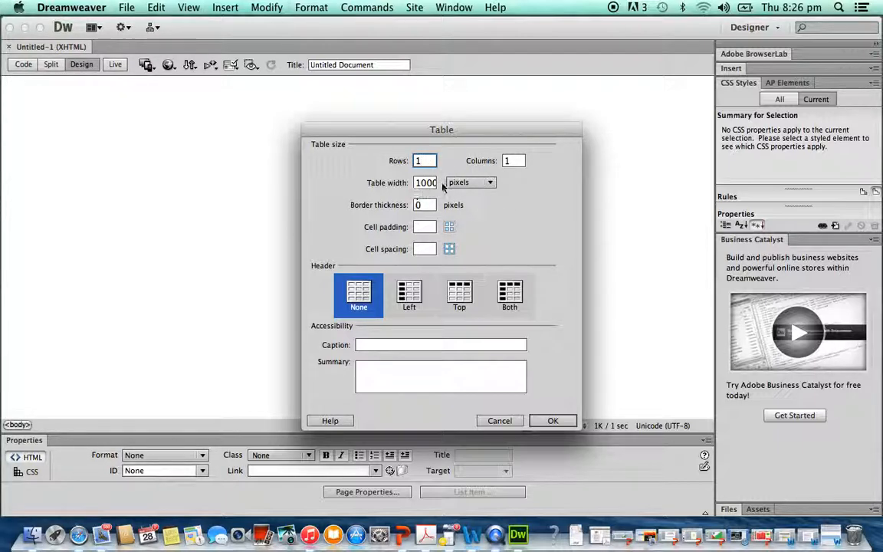
pyautogui.click(423, 205)
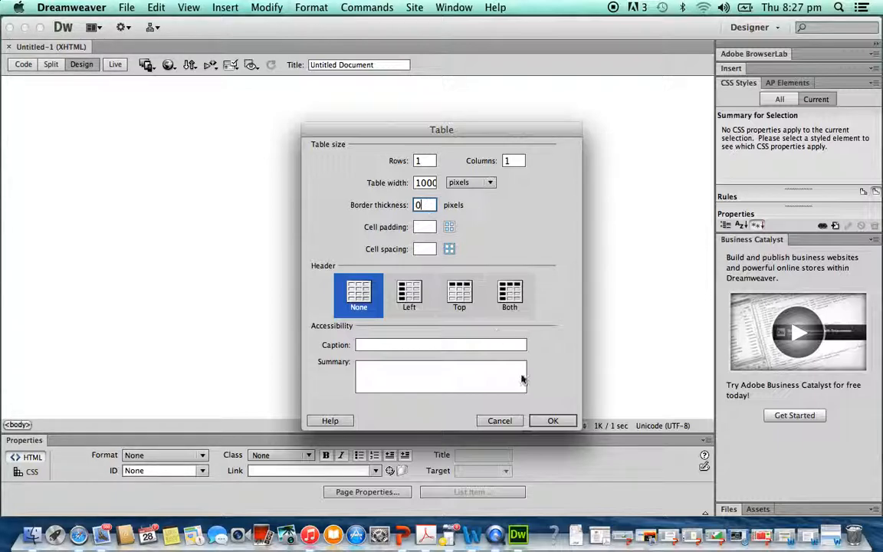
pyautogui.click(554, 420)
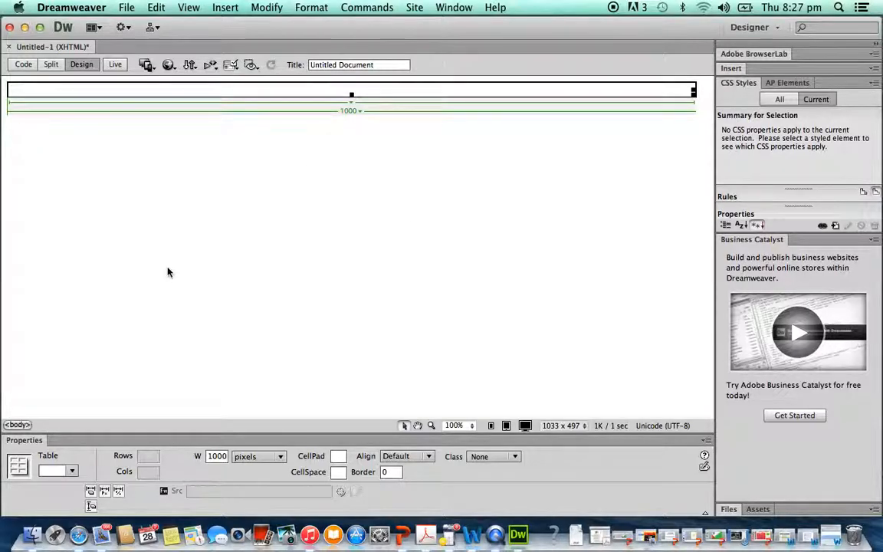
# - Open Save As and navigate to the WEBSITE folder inside 7COMM
pyautogui.click(127, 7)
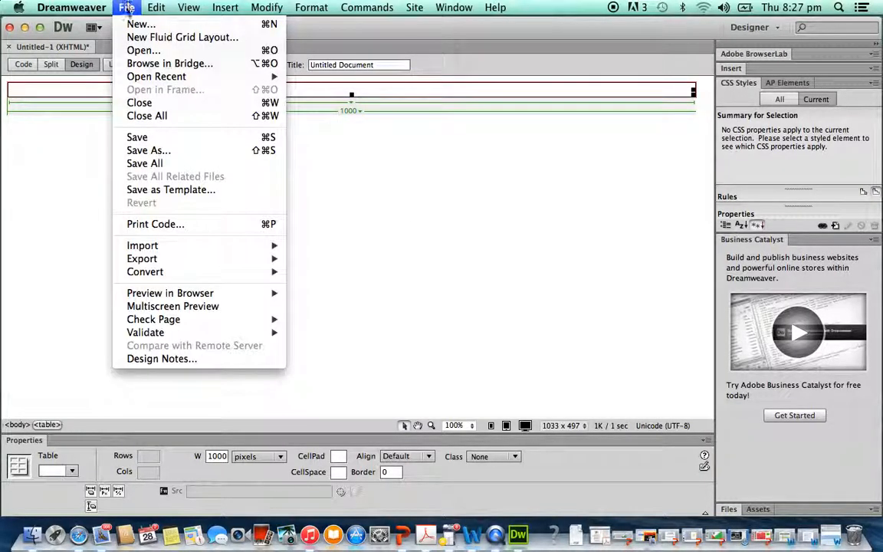
pyautogui.click(142, 150)
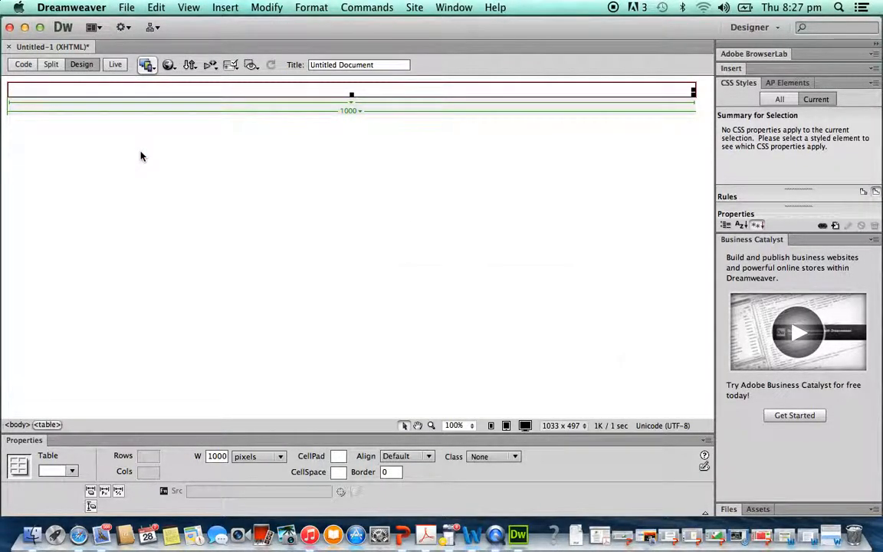
pyautogui.hscroll(-5, 398, 268)
pyautogui.hscroll(-8, 371, 258)
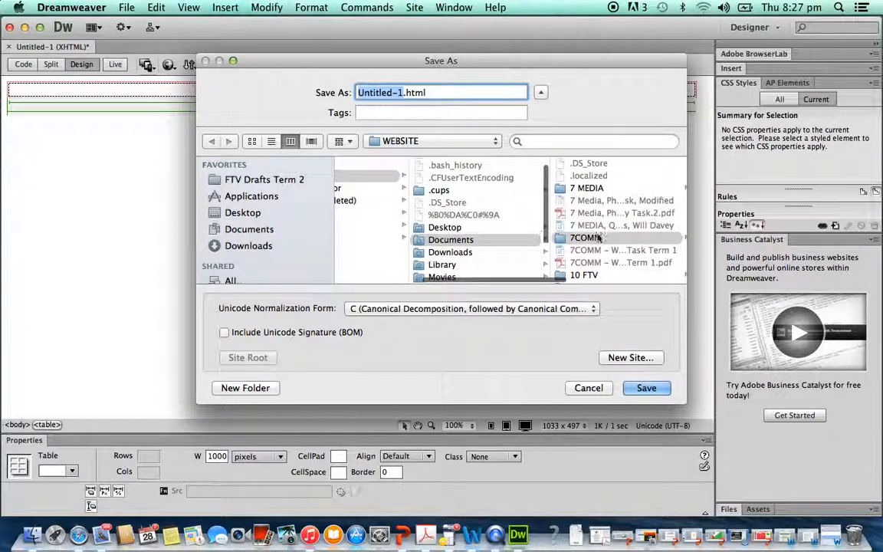
pyautogui.click(595, 237)
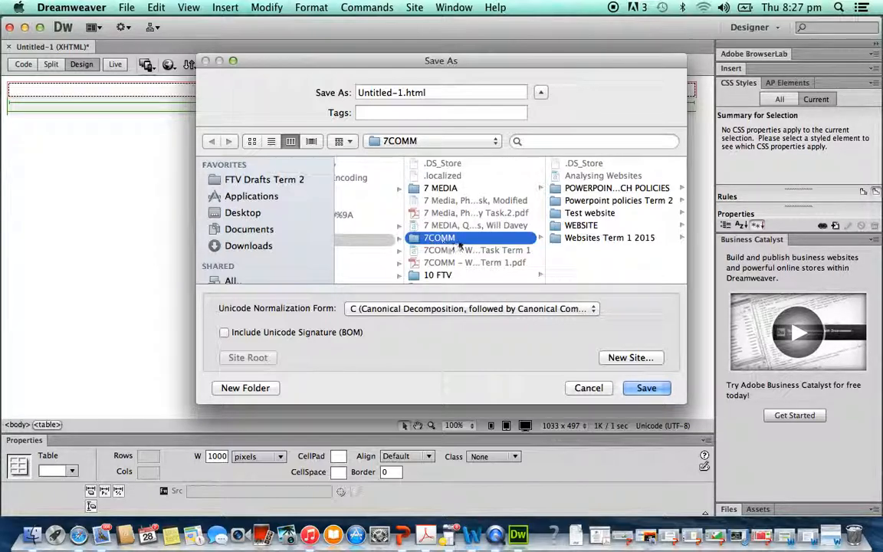
pyautogui.scroll(-1, 475, 233)
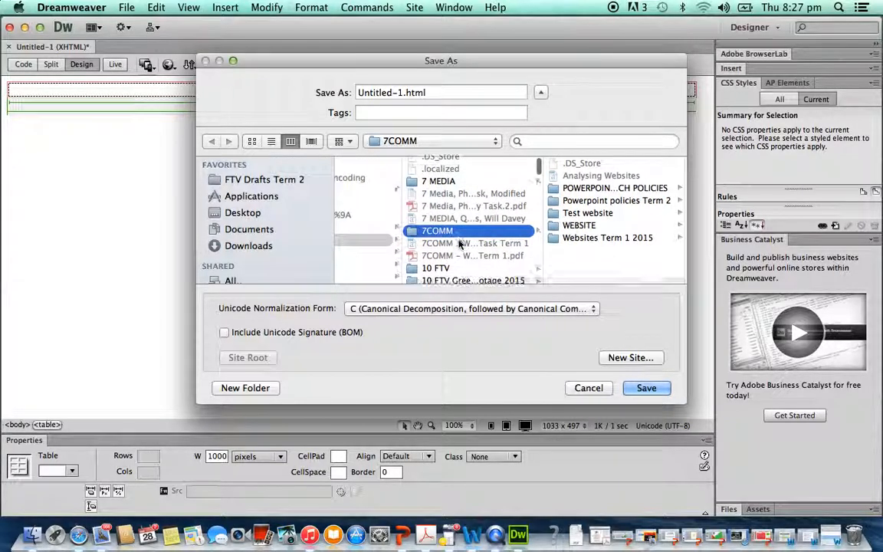
pyautogui.click(592, 226)
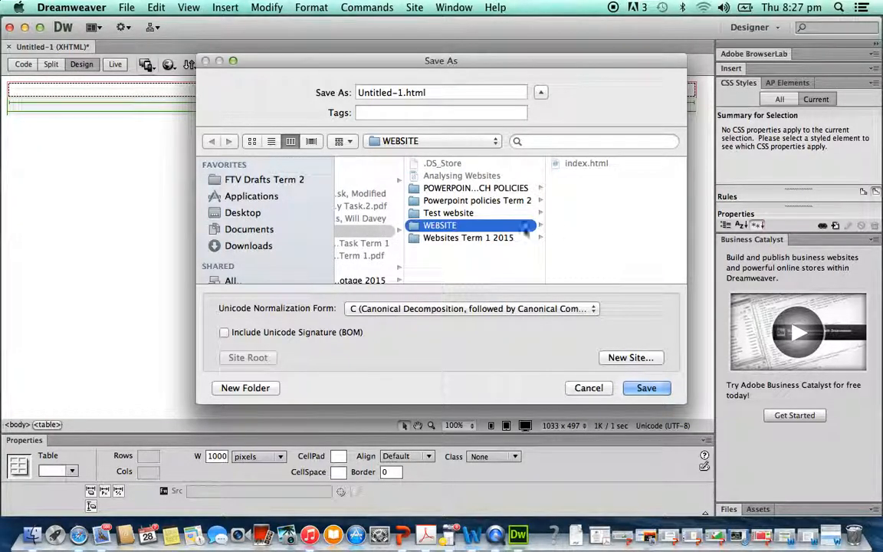
# - Save the page as index.html in WEBSITE, replacing the existing file
pyautogui.click(404, 89)
pyautogui.press('BackSpace')
pyautogui.press('BackSpace')
pyautogui.press('BackSpace')
pyautogui.press('BackSpace')
pyautogui.press('BackSpace')
pyautogui.press('BackSpace')
pyautogui.press('BackSpace')
pyautogui.press('BackSpace')
pyautogui.press('BackSpace')
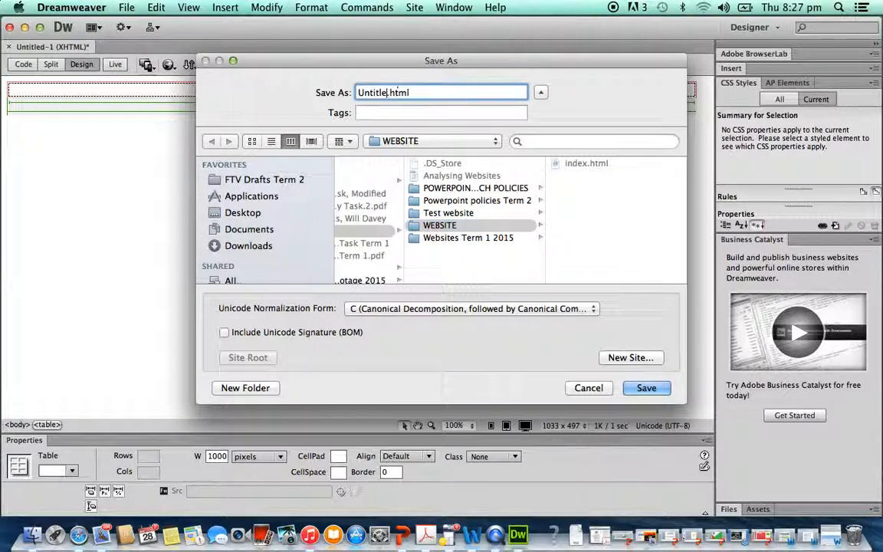
pyautogui.press('BackSpace')
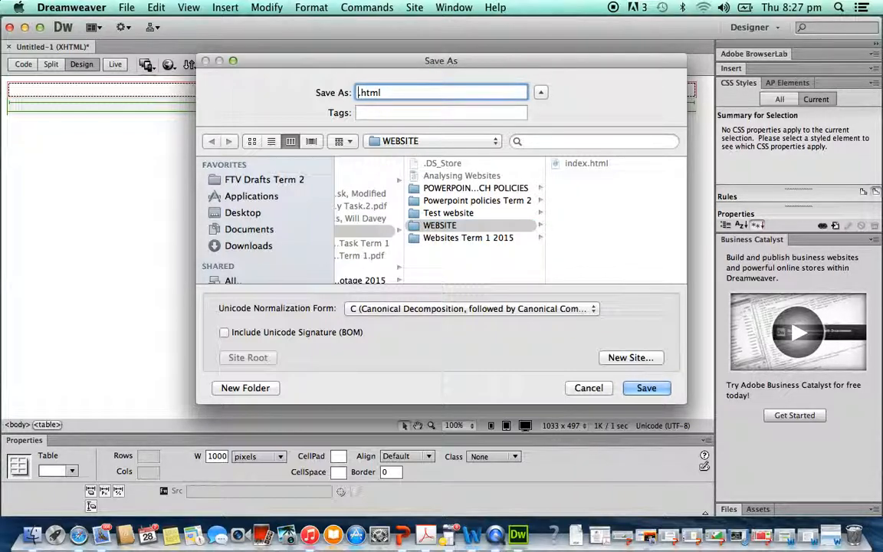
pyautogui.write('index')
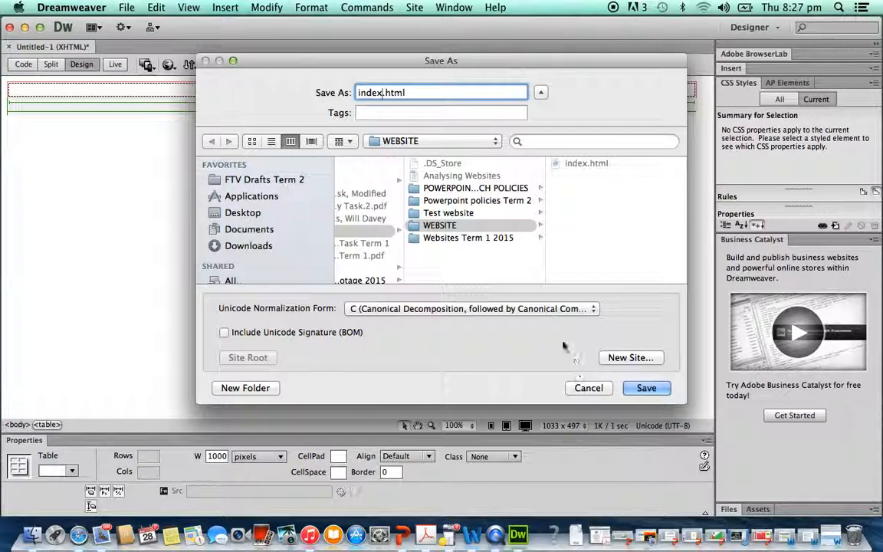
pyautogui.click(646, 388)
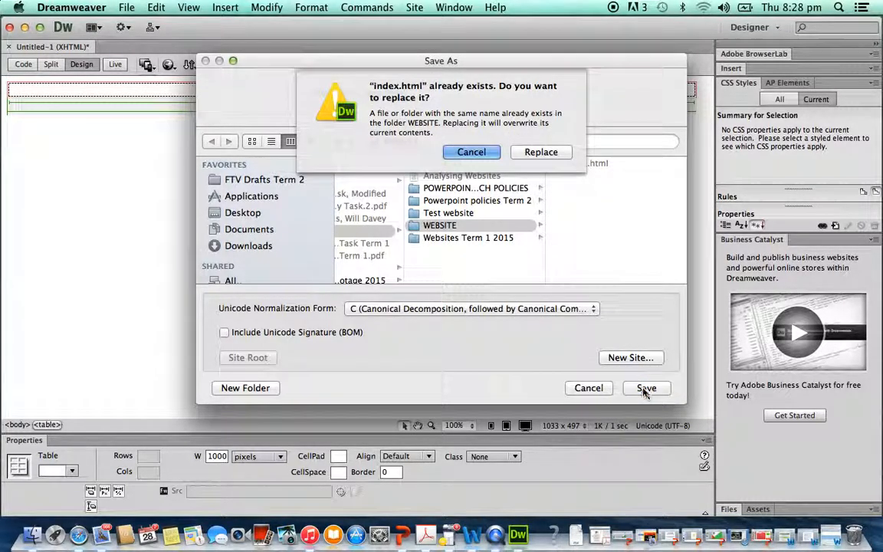
pyautogui.click(544, 151)
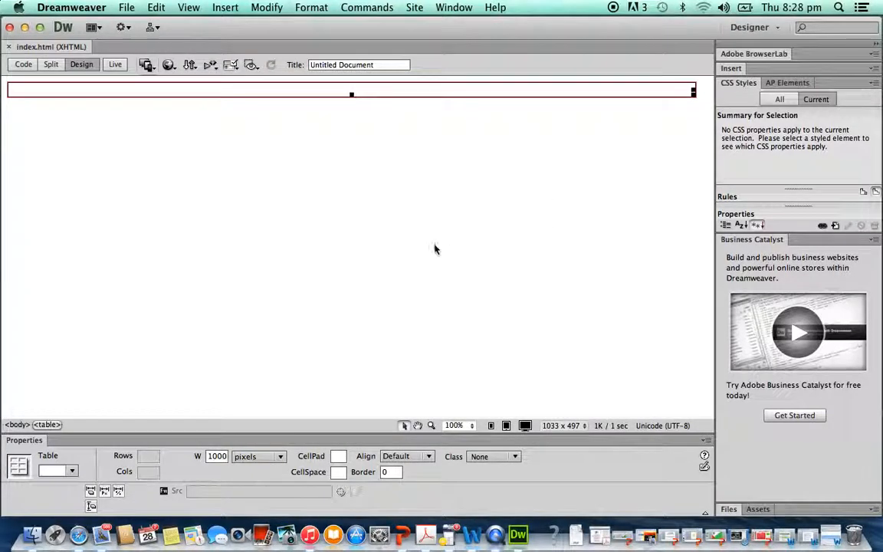
# - Place the cursor after the first table and insert a second table with 1 row and 3 columns
pyautogui.click(658, 127)
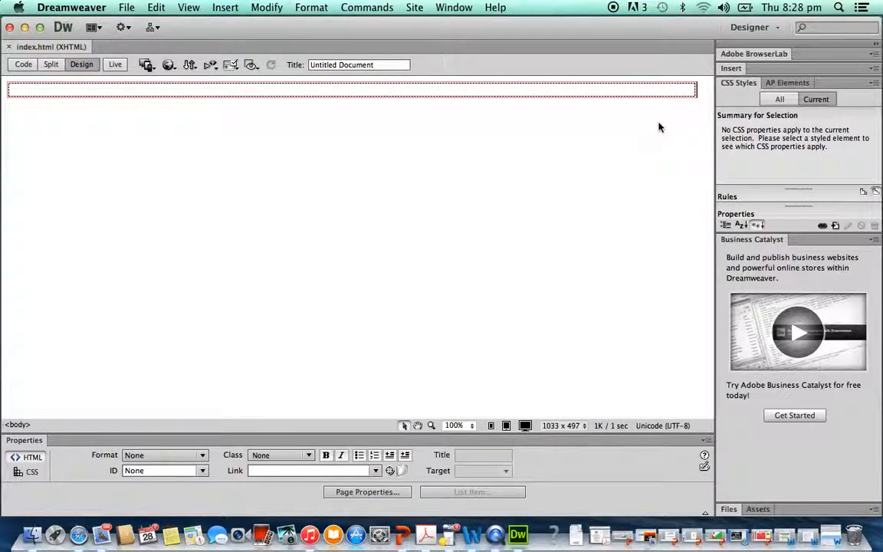
pyautogui.click(614, 91)
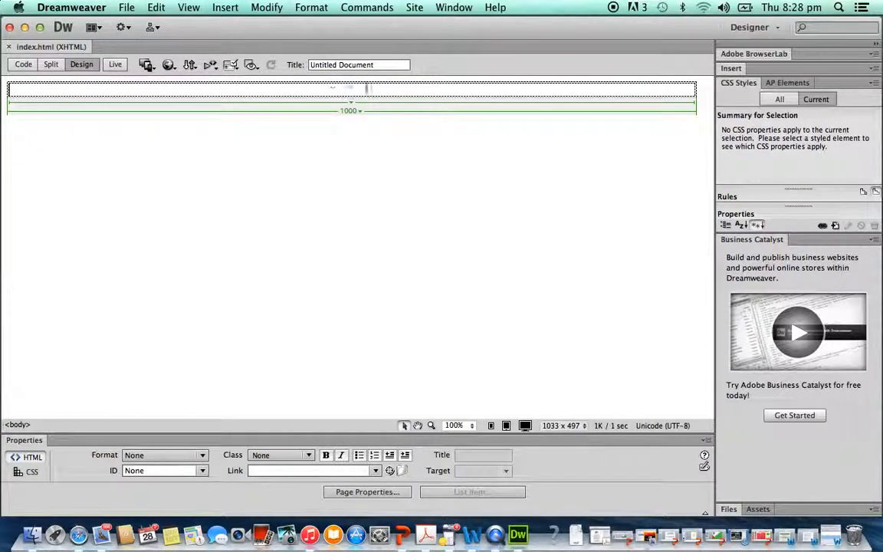
pyautogui.click(702, 91)
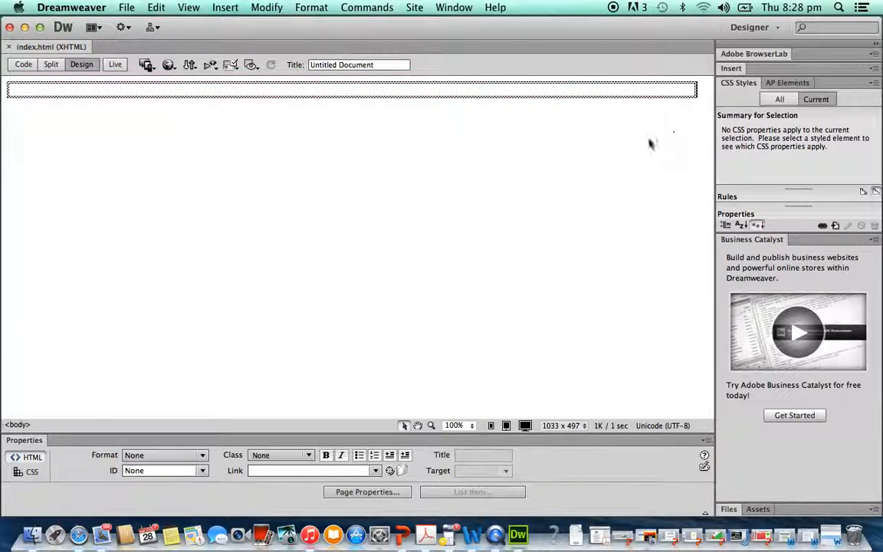
pyautogui.click(225, 8)
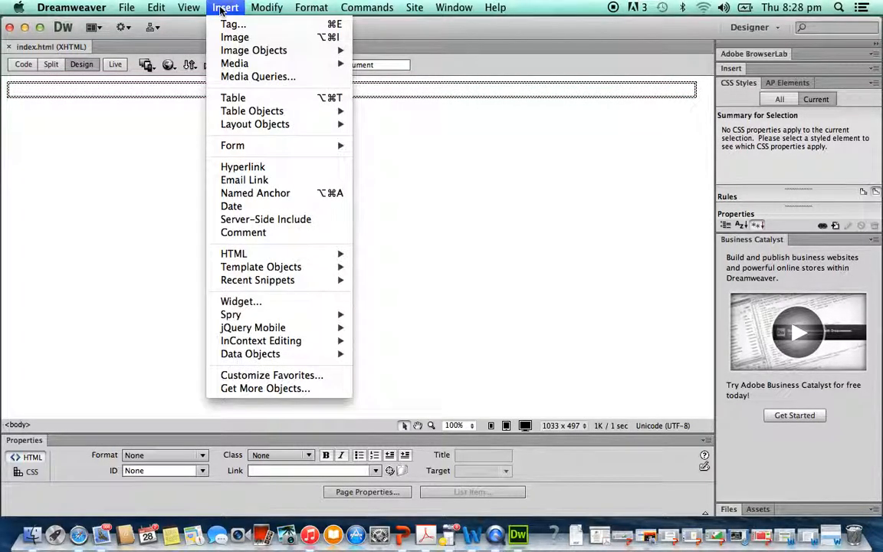
pyautogui.click(239, 100)
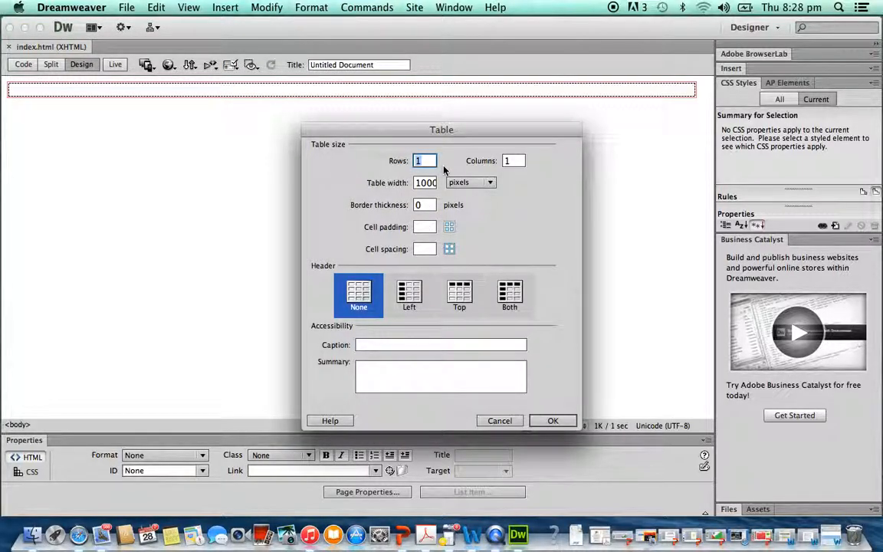
pyautogui.click(518, 163)
pyautogui.write('3')
pyautogui.click(553, 421)
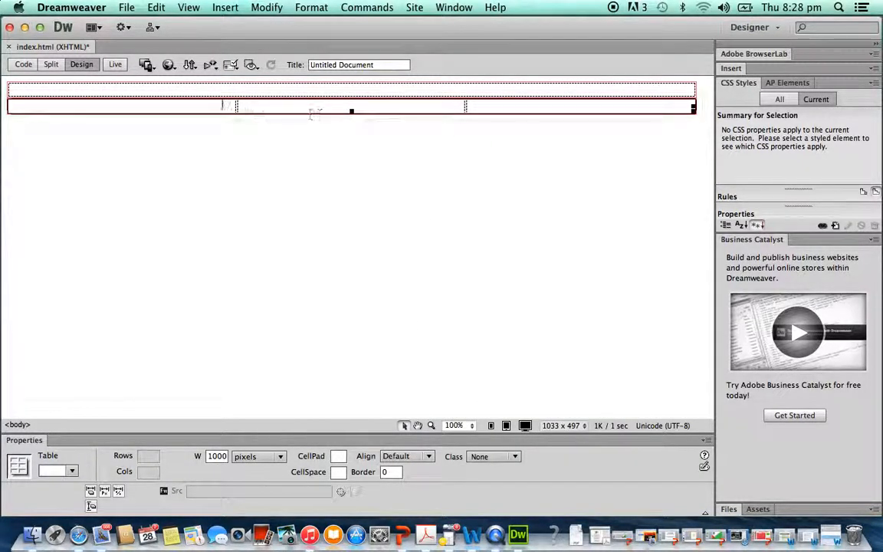
pyautogui.click(703, 111)
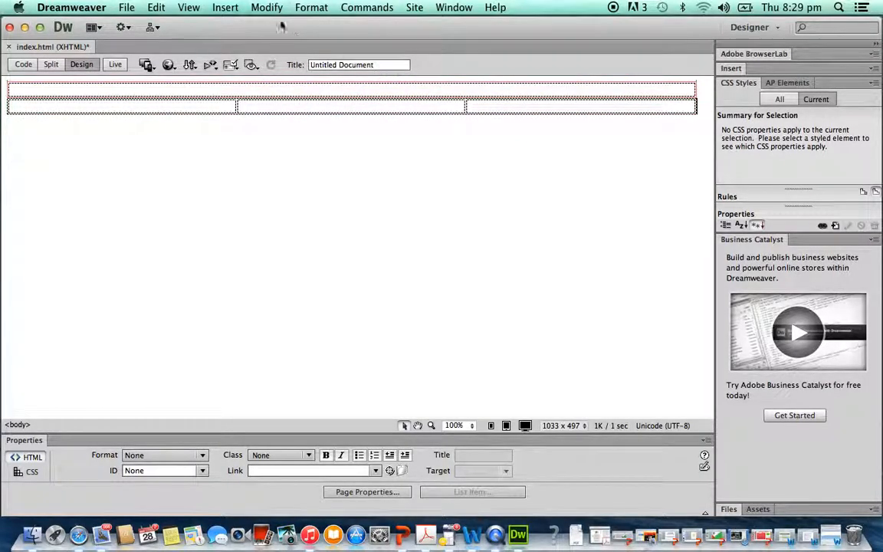
# - Insert a third table below with 1 row and 2 columns
pyautogui.click(225, 9)
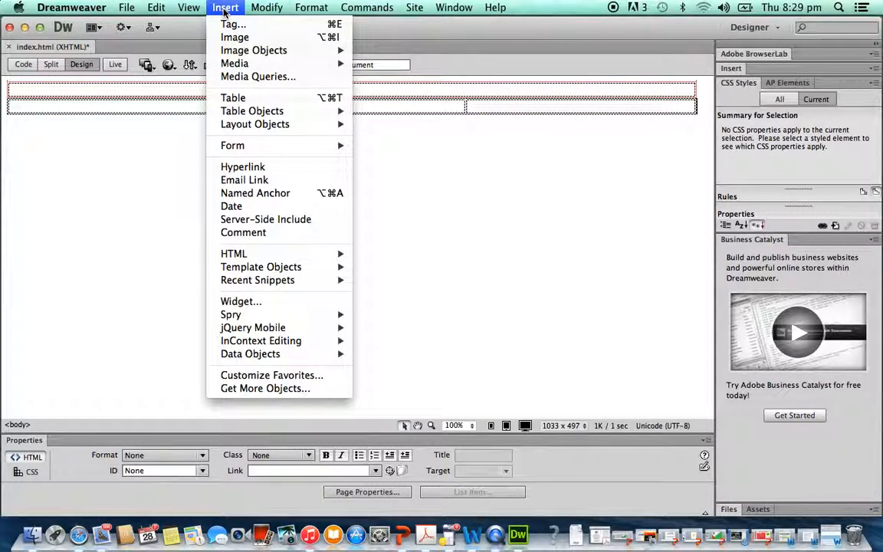
pyautogui.click(234, 98)
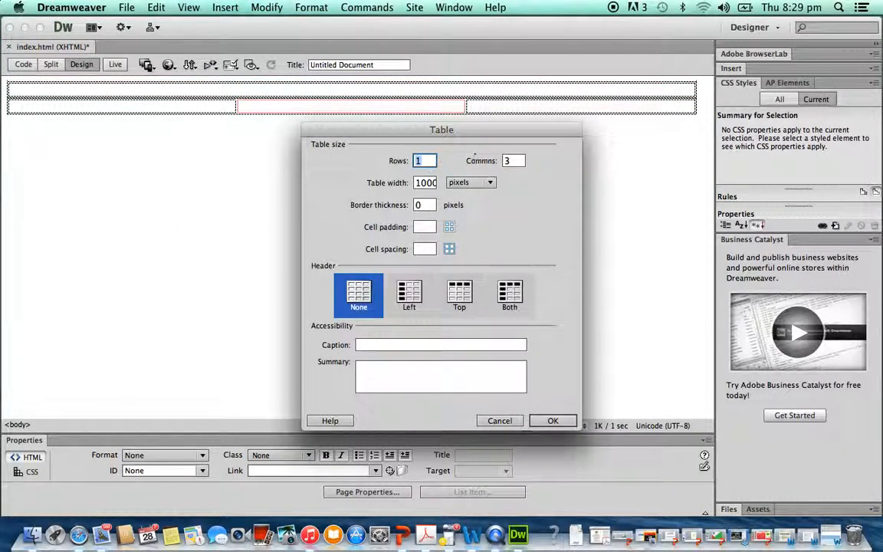
pyautogui.click(513, 162)
pyautogui.press('BackSpace')
pyautogui.write('2')
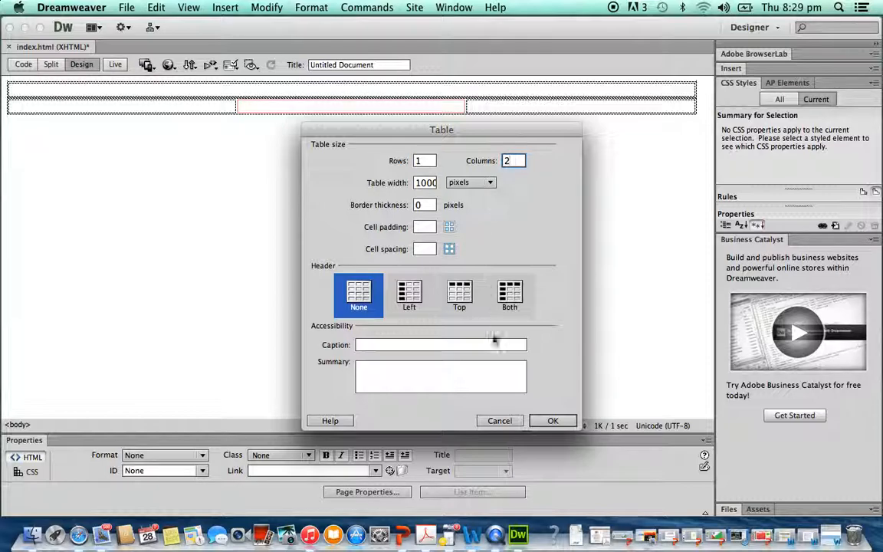
pyautogui.click(550, 421)
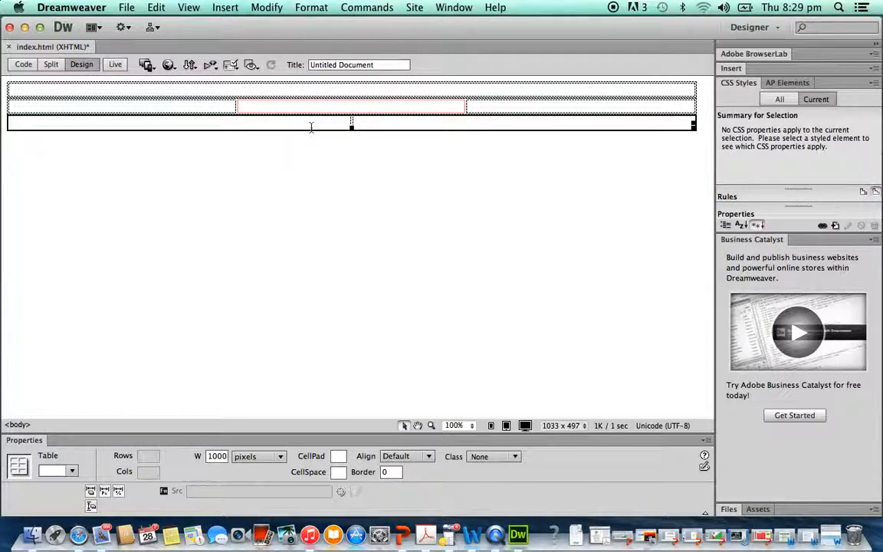
# - Place the cursor after the last table and insert a fourth table with 1 row and 1 column
pyautogui.click(311, 128)
pyautogui.click(427, 123)
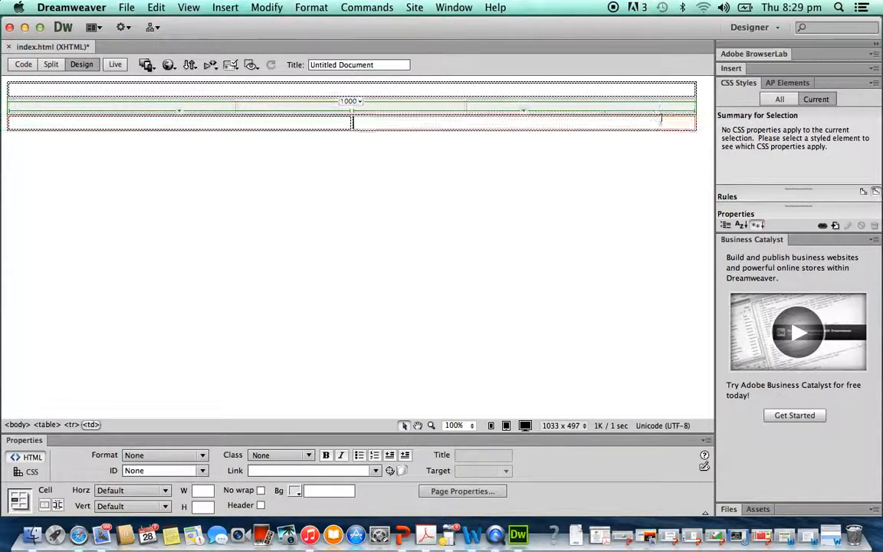
pyautogui.click(701, 129)
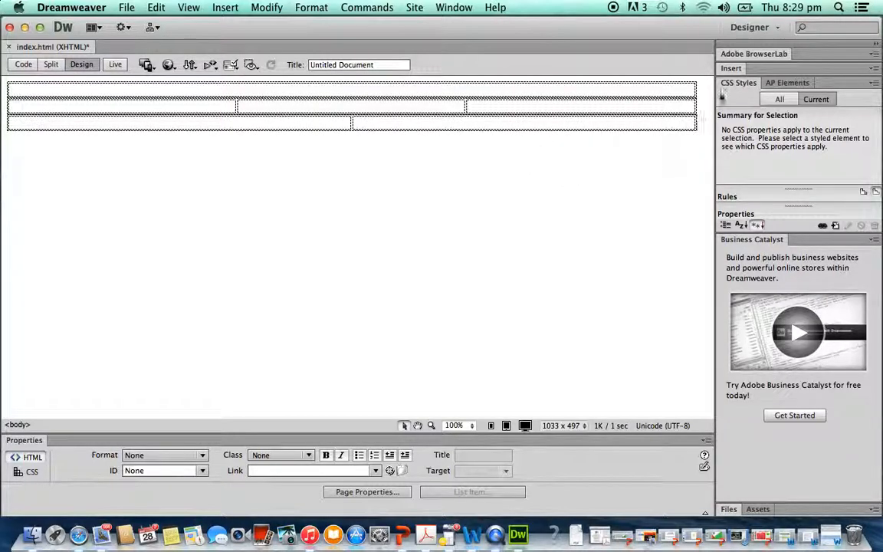
pyautogui.click(224, 8)
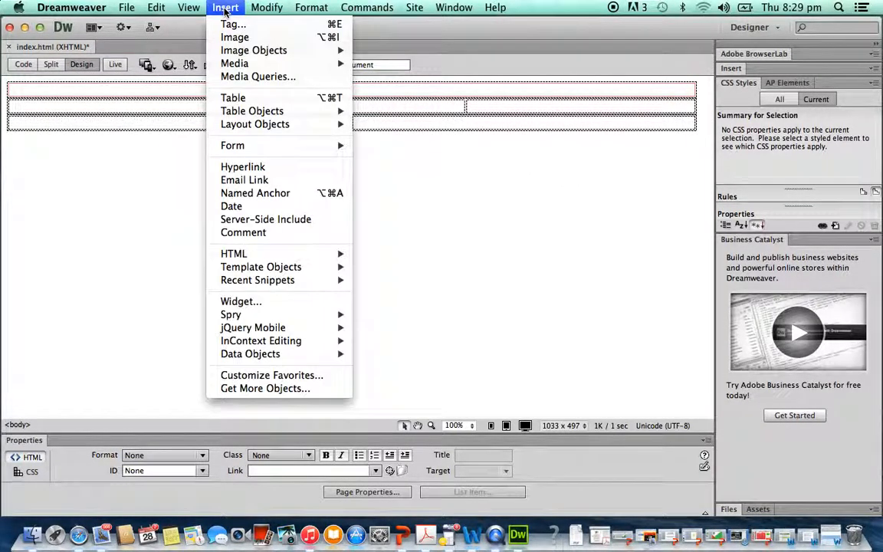
pyautogui.click(230, 98)
pyautogui.click(518, 161)
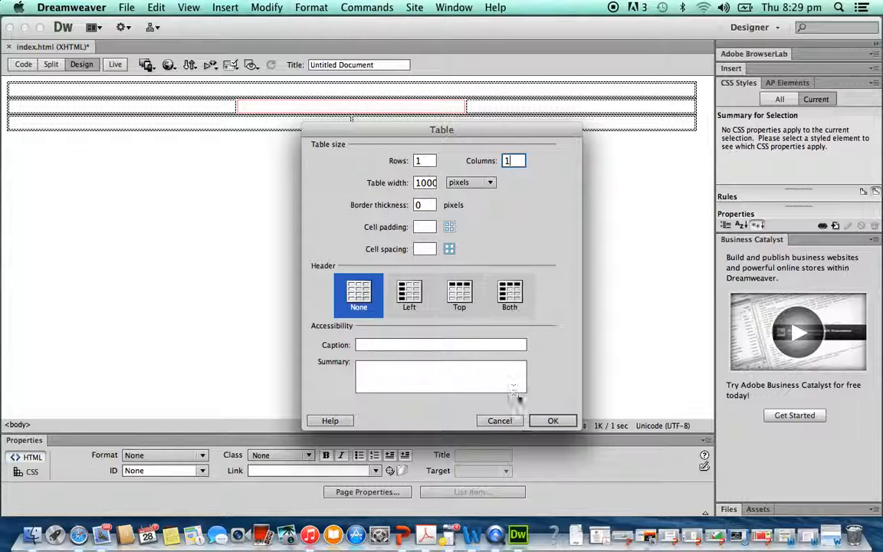
pyautogui.click(552, 420)
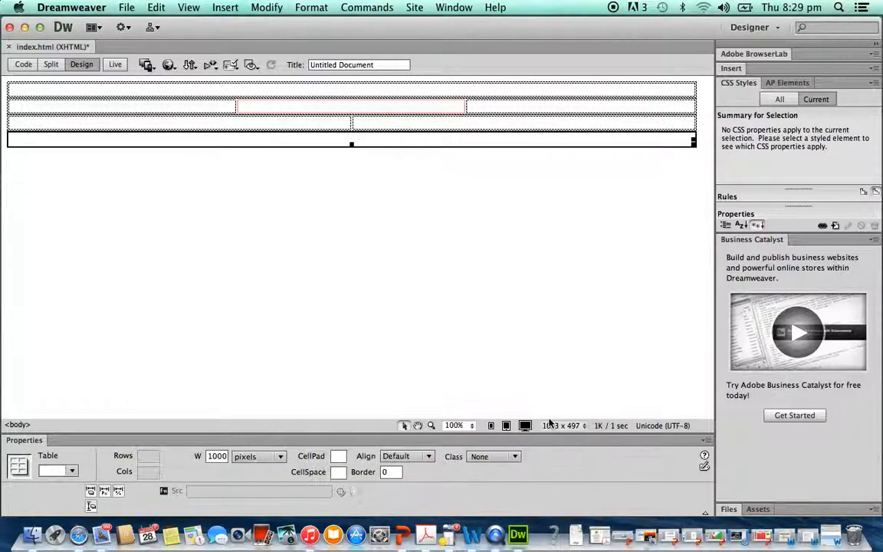
pyautogui.click(552, 179)
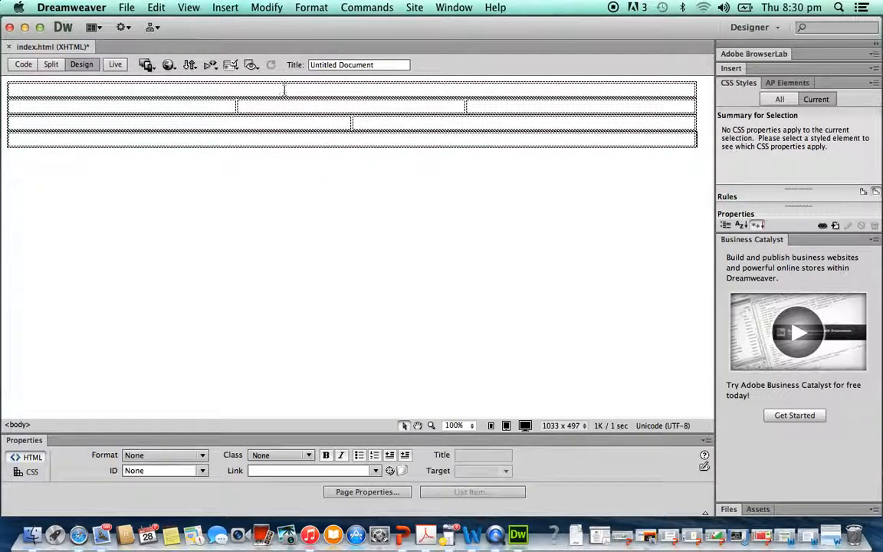
pyautogui.click(284, 90)
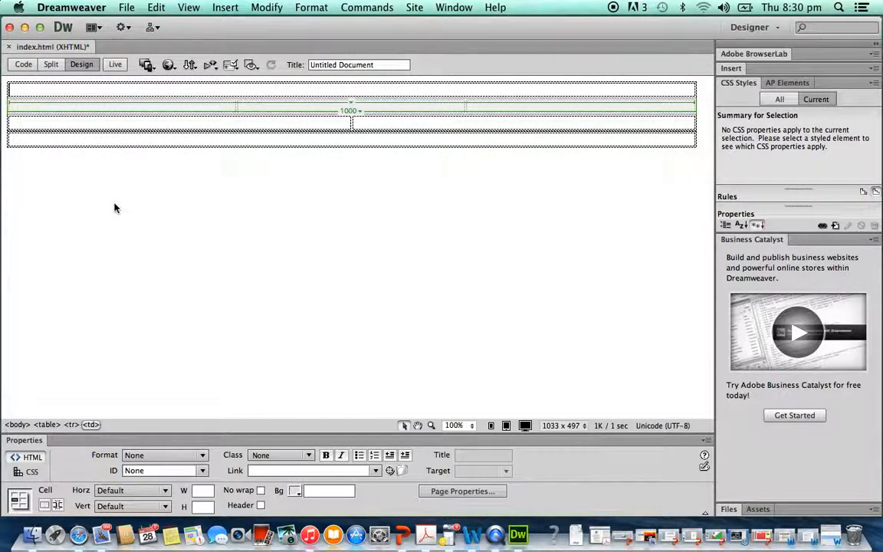
pyautogui.click(225, 7)
pyautogui.click(228, 39)
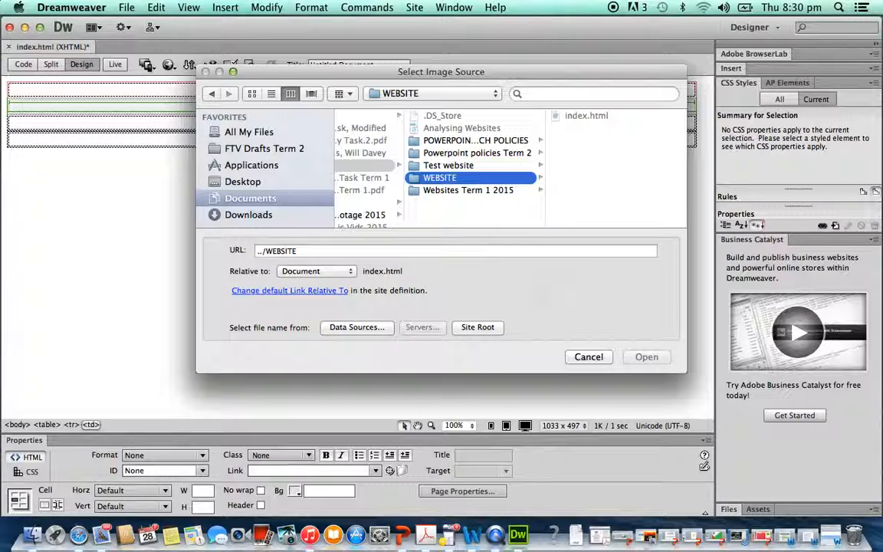
pyautogui.click(589, 357)
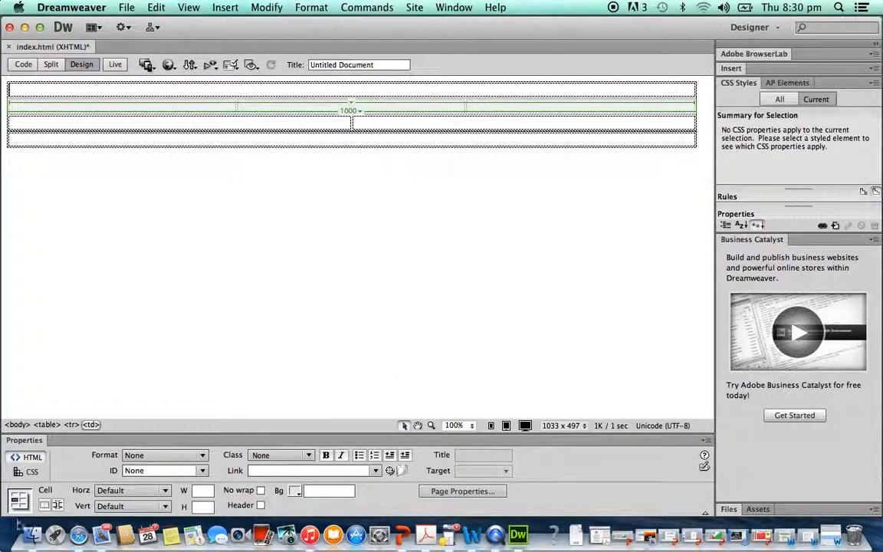
# - Switch to Finder and move banner-Benjamin.png from the Test website folder into the WEBSITE folder
pyautogui.click(31, 534)
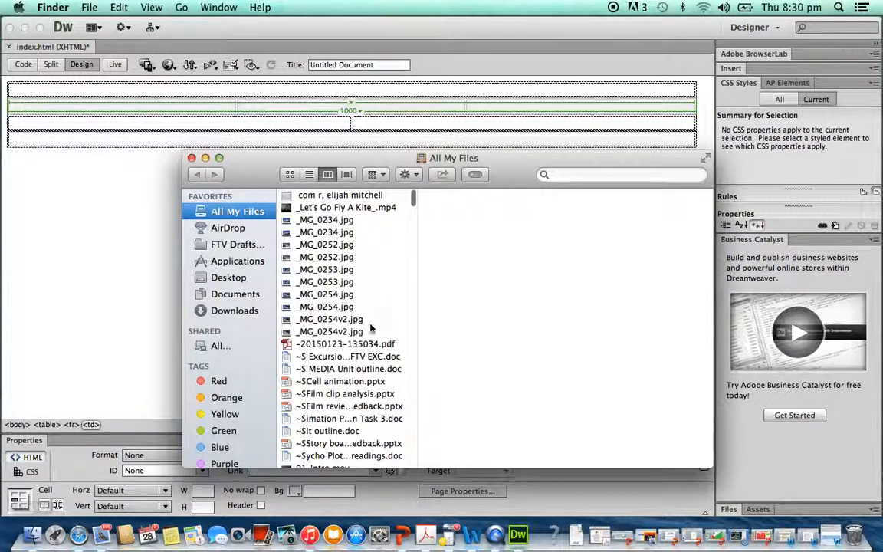
pyautogui.click(253, 295)
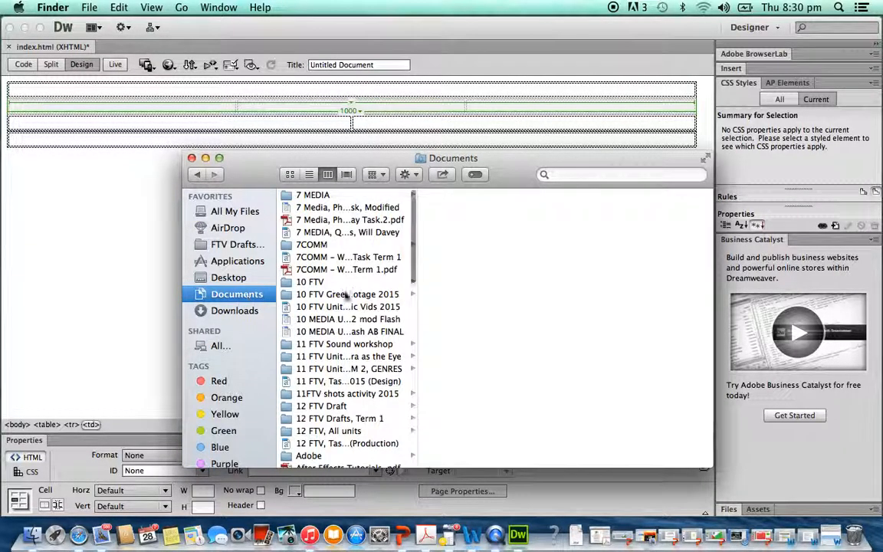
pyautogui.click(369, 245)
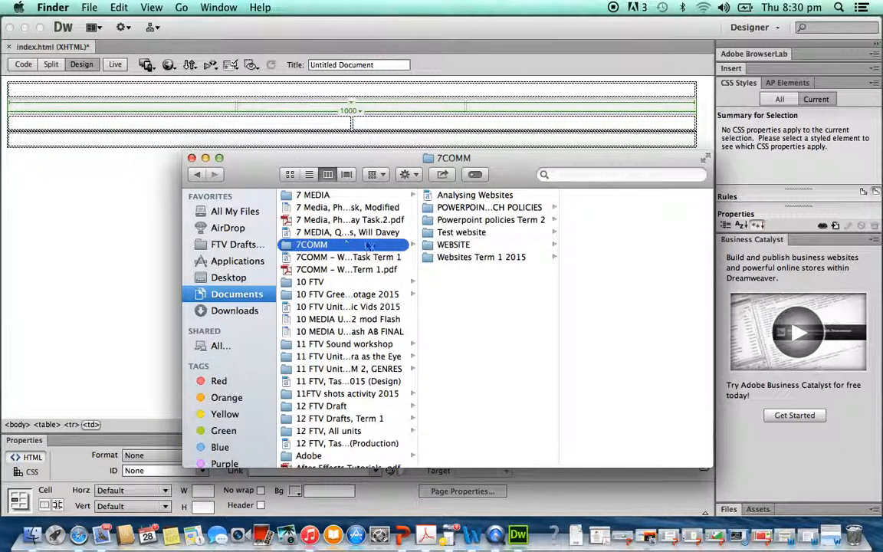
pyautogui.click(459, 246)
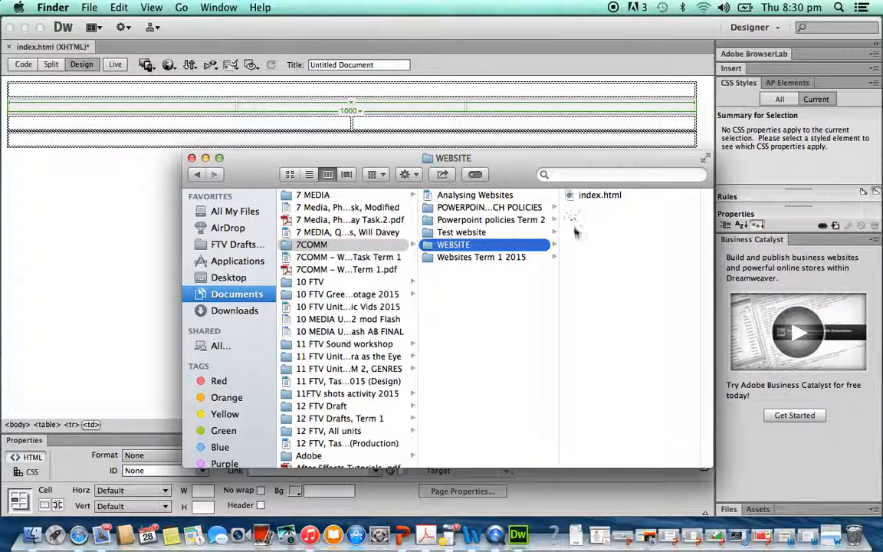
pyautogui.click(469, 257)
pyautogui.click(452, 233)
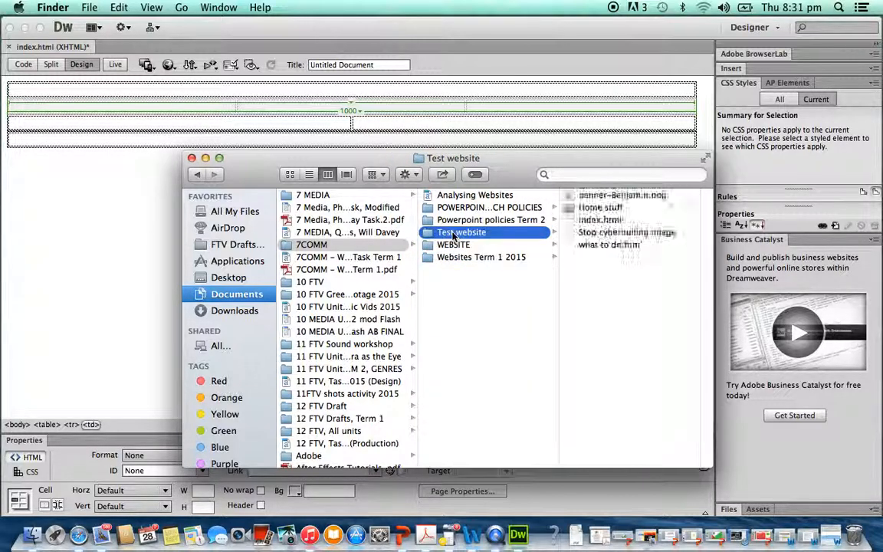
pyautogui.click(593, 197)
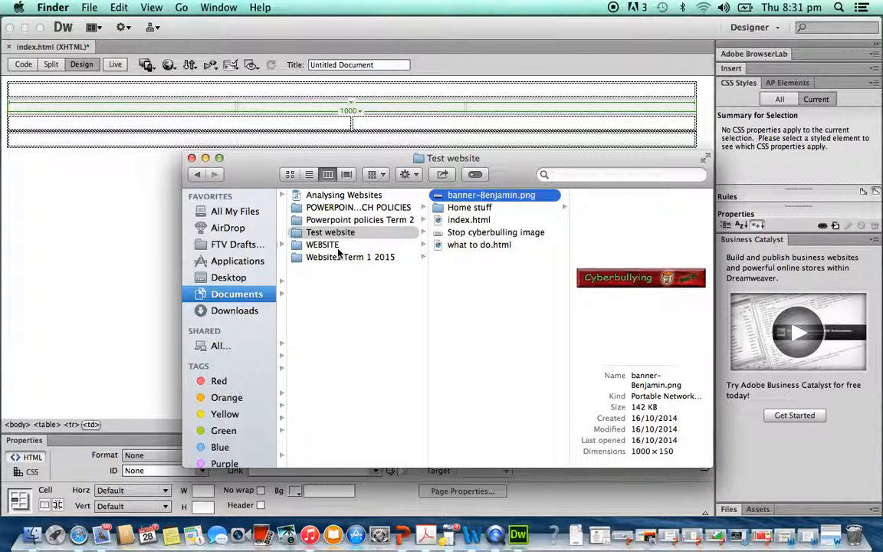
pyautogui.moveTo(458, 201); pyautogui.dragTo(334, 248)
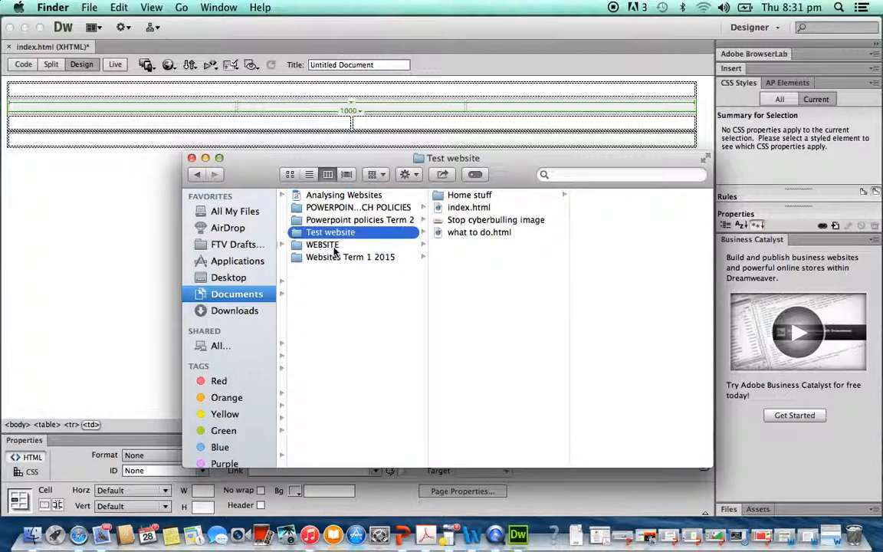
pyautogui.click(328, 245)
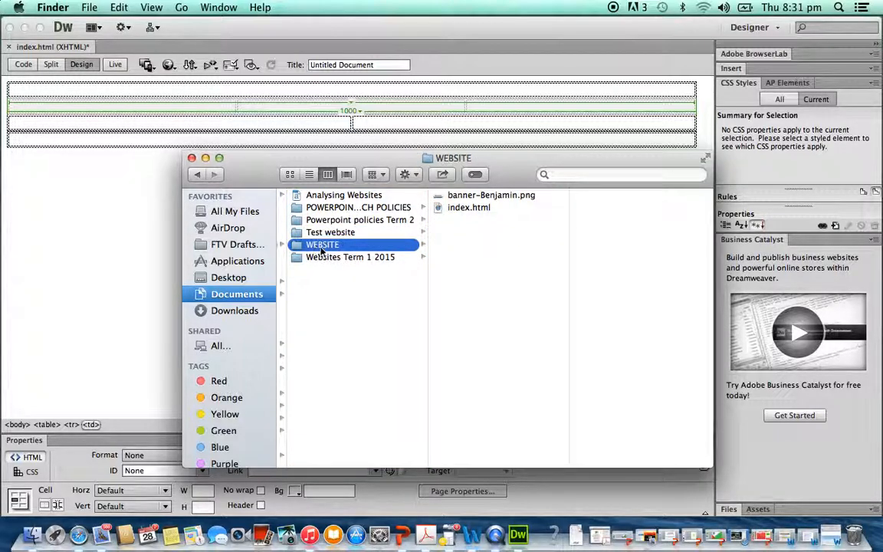
pyautogui.click(470, 198)
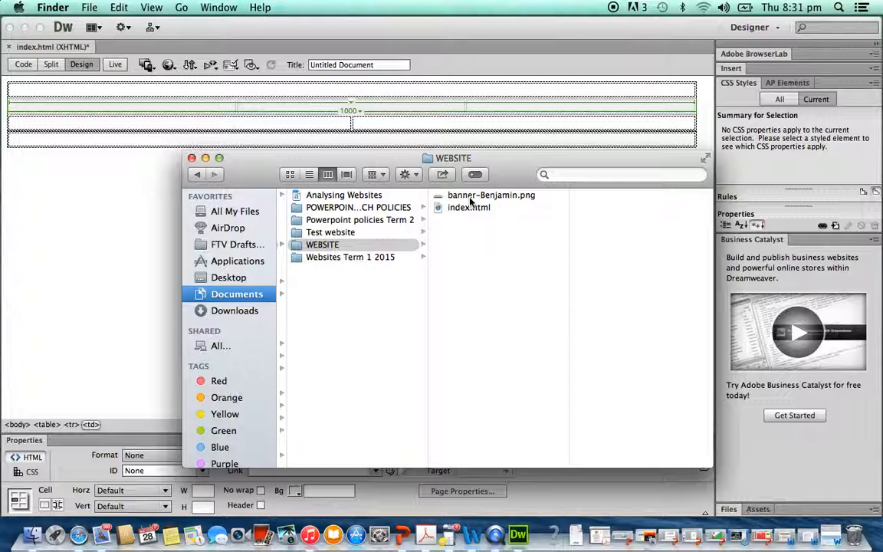
pyautogui.click(470, 197)
pyautogui.press('Return')
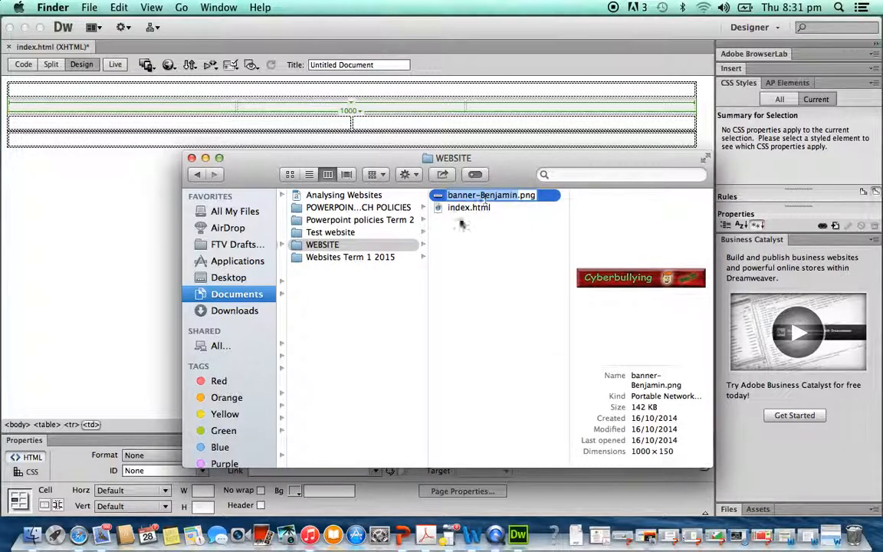
pyautogui.click(437, 199)
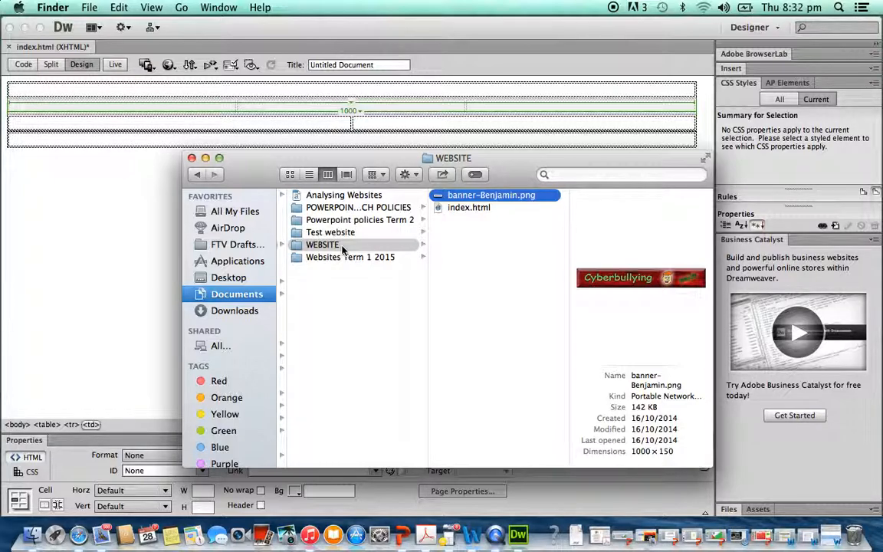
# - Insert the image banner-Benjamin.png from the WEBSITE folder into the first table, leaving the alternate text empty
pyautogui.click(21, 212)
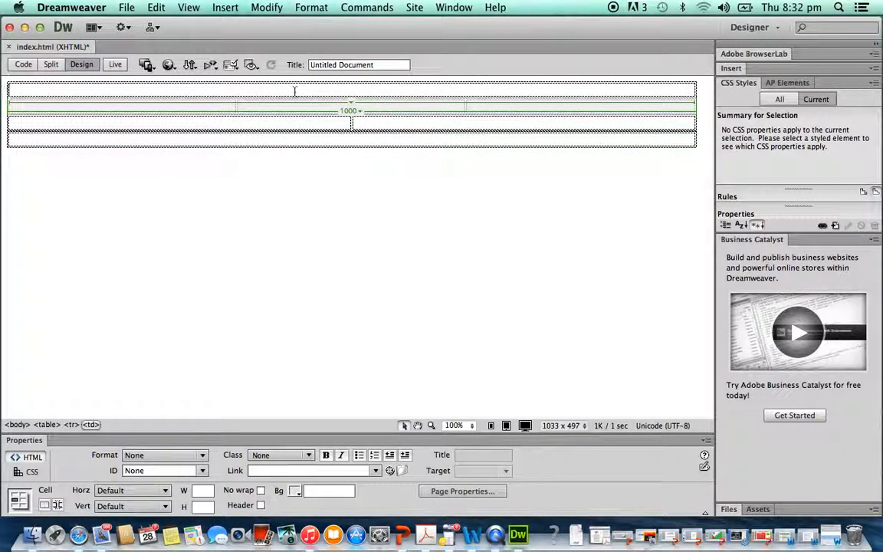
pyautogui.click(220, 9)
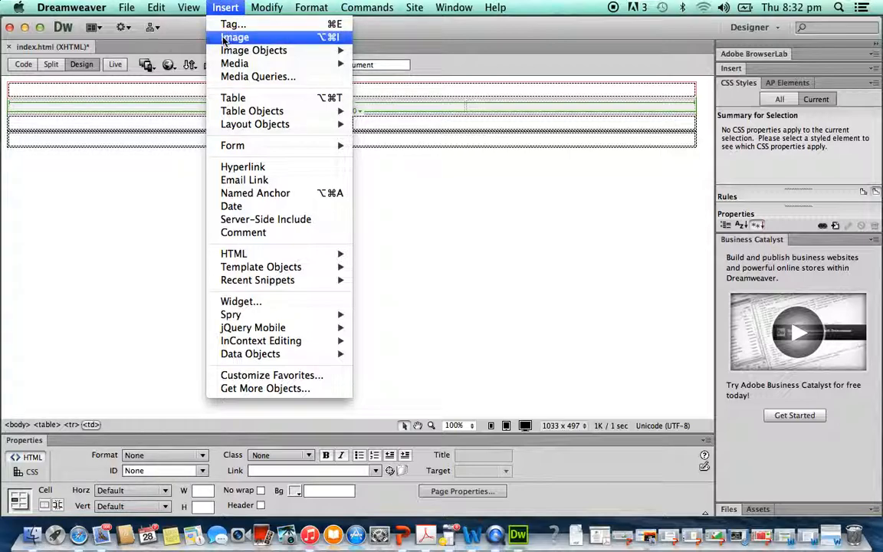
pyautogui.click(234, 37)
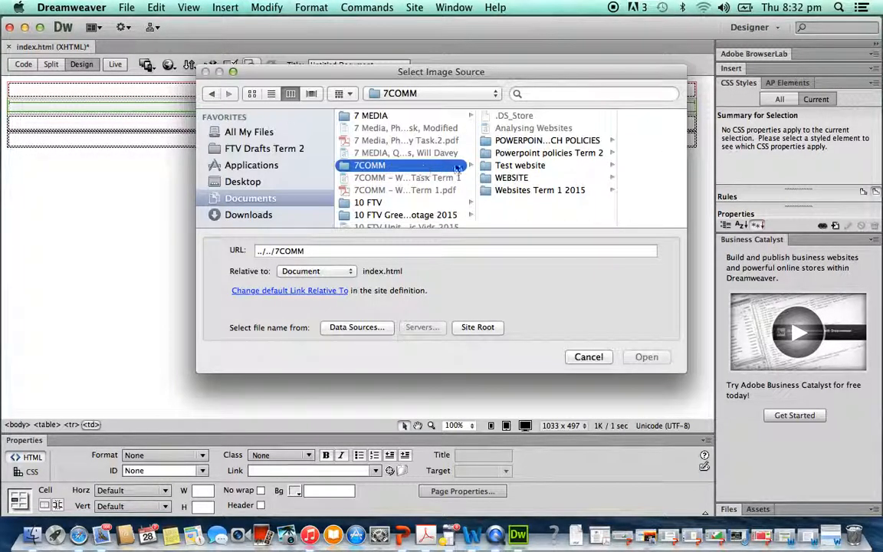
pyautogui.click(512, 177)
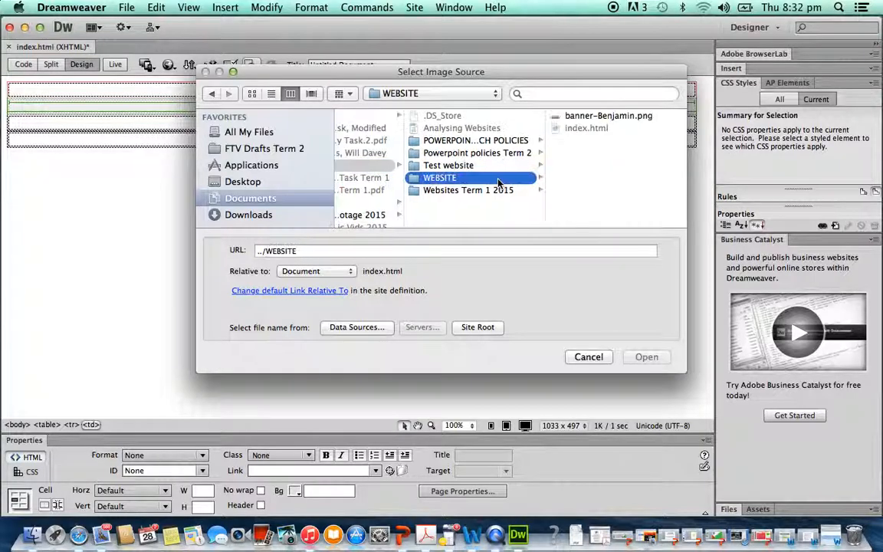
pyautogui.click(582, 116)
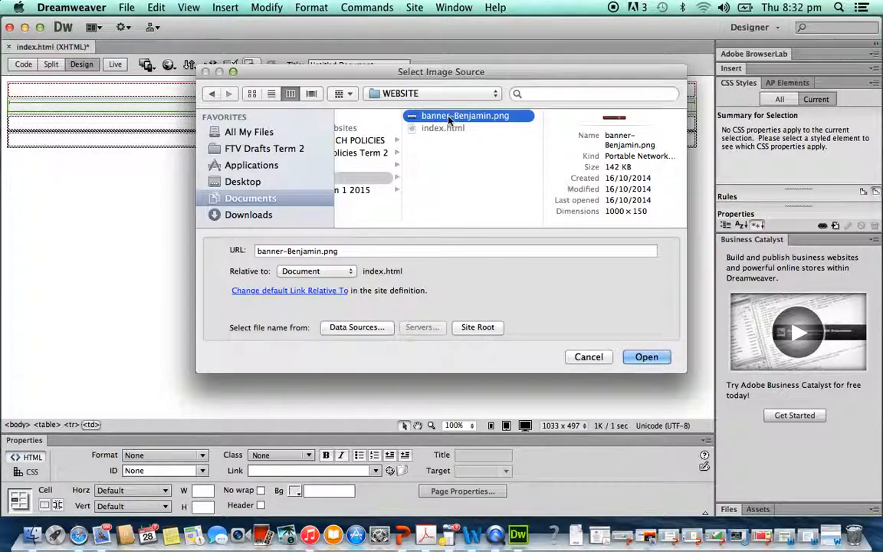
pyautogui.press('Return')
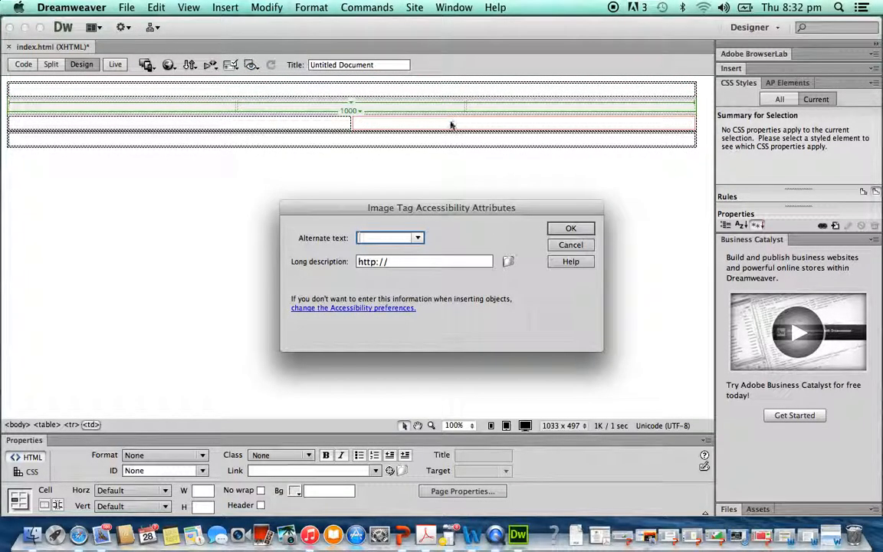
pyautogui.click(563, 232)
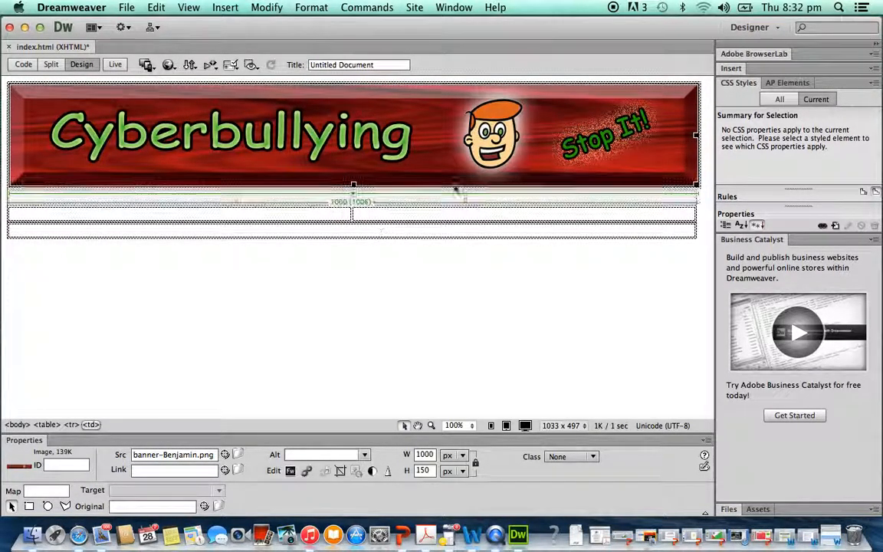
# - Open the page properties and set the page font to tahoma
pyautogui.click(318, 359)
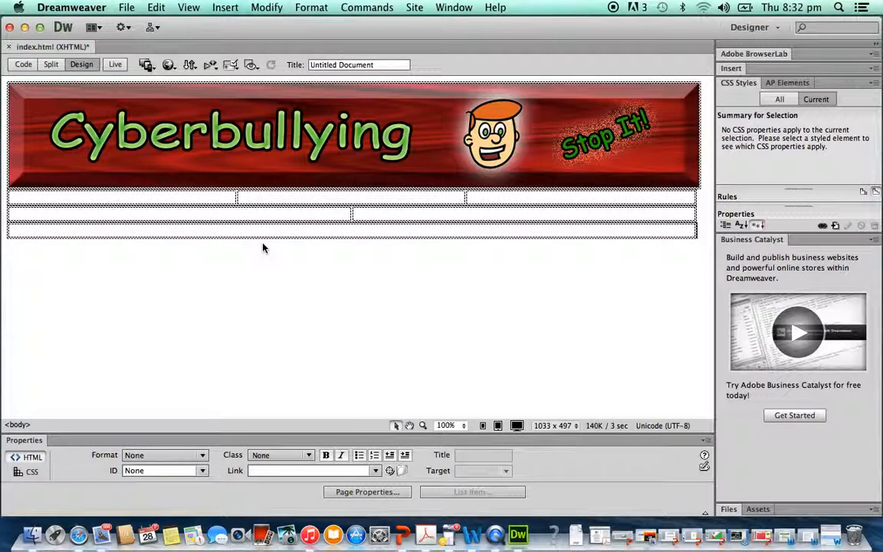
pyautogui.click(223, 200)
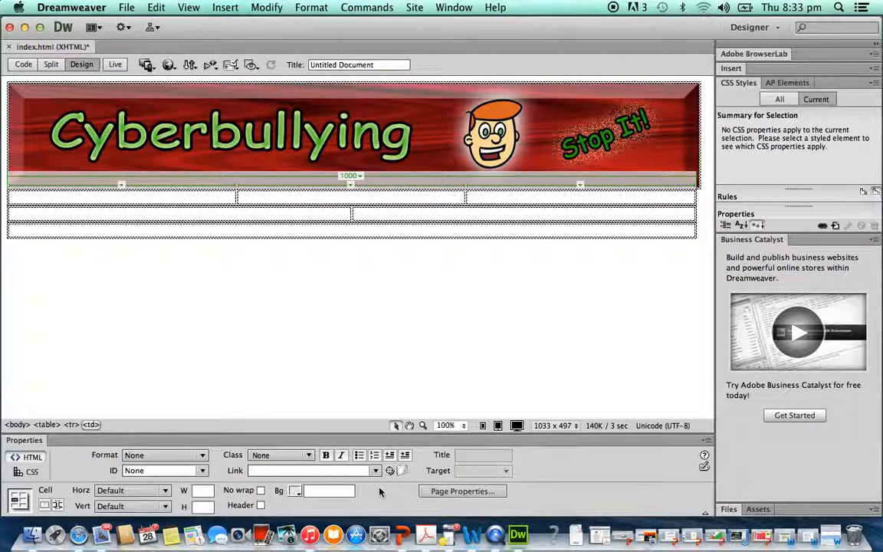
pyautogui.click(433, 492)
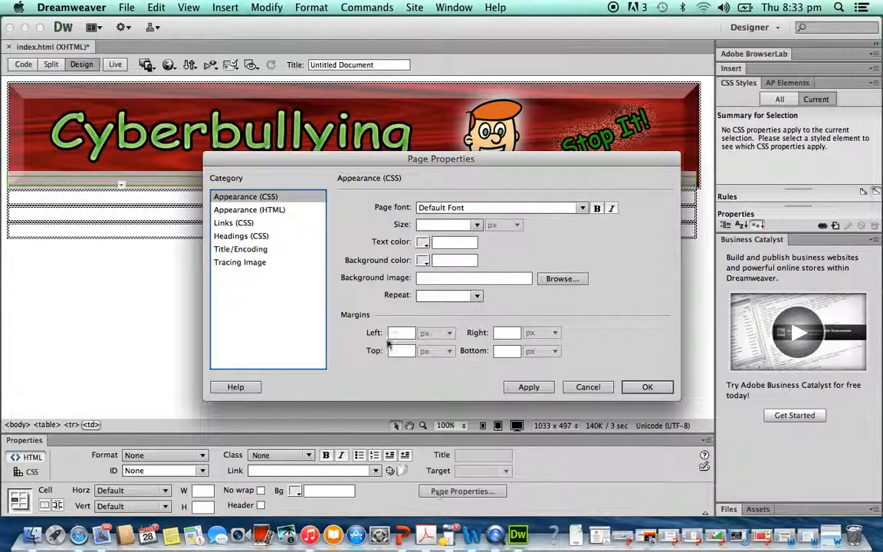
pyautogui.moveTo(359, 158); pyautogui.dragTo(421, 159)
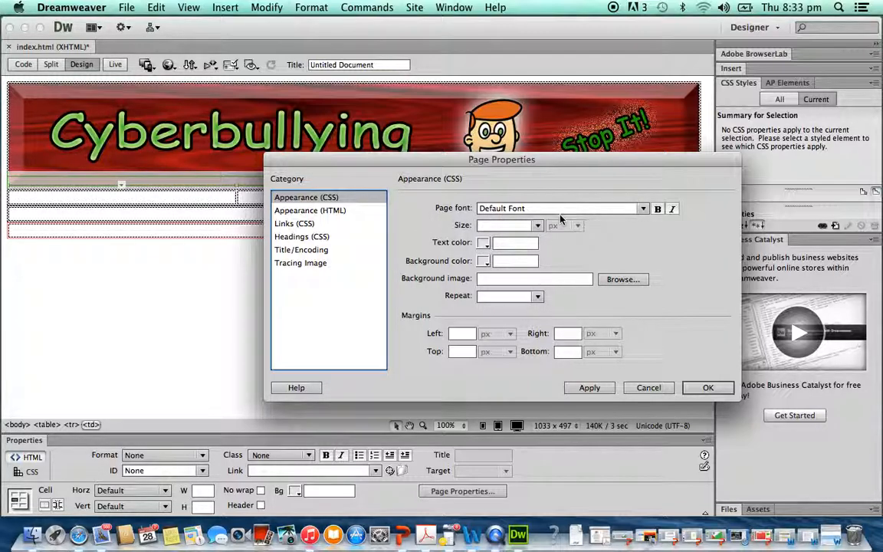
pyautogui.click(642, 207)
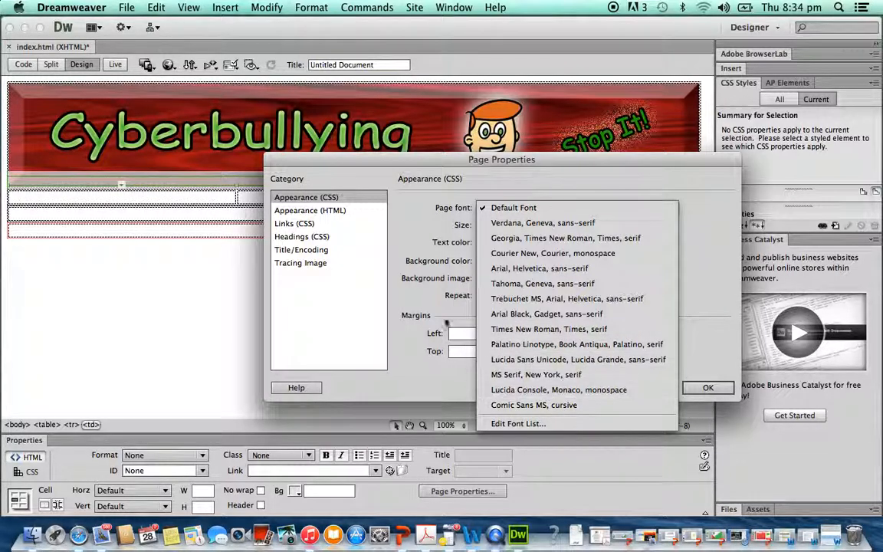
pyautogui.click(423, 319)
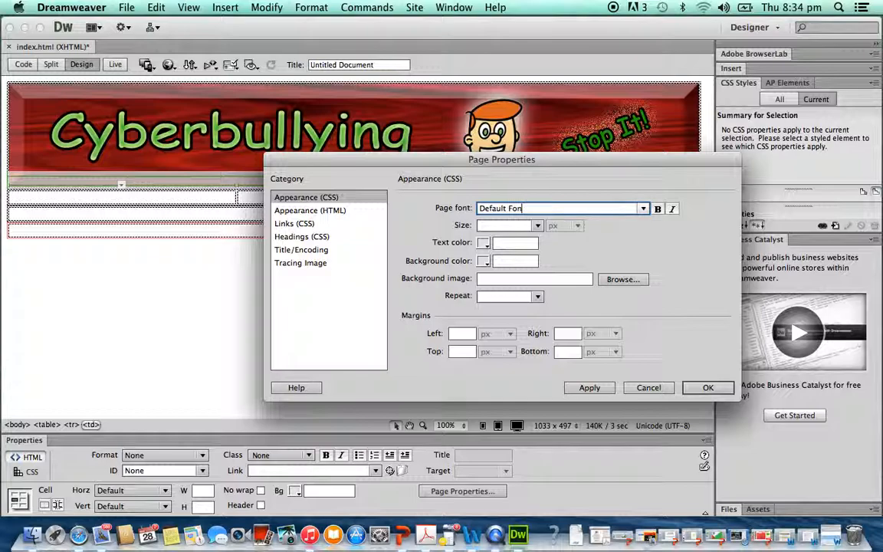
pyautogui.press('BackSpace')
pyautogui.press('BackSpace')
pyautogui.press('BackSpace')
pyautogui.press('BackSpace')
pyautogui.press('BackSpace')
pyautogui.press('BackSpace')
pyautogui.write('tahoma')
pyautogui.press('Return')
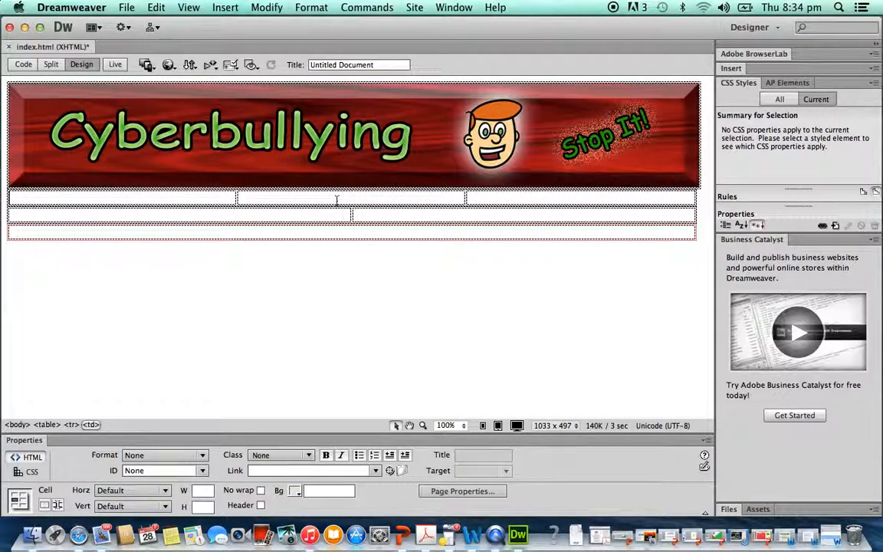
# - In the page properties, set the text size to 14 px, text colour #000 and background colour #92D36B
pyautogui.click(451, 491)
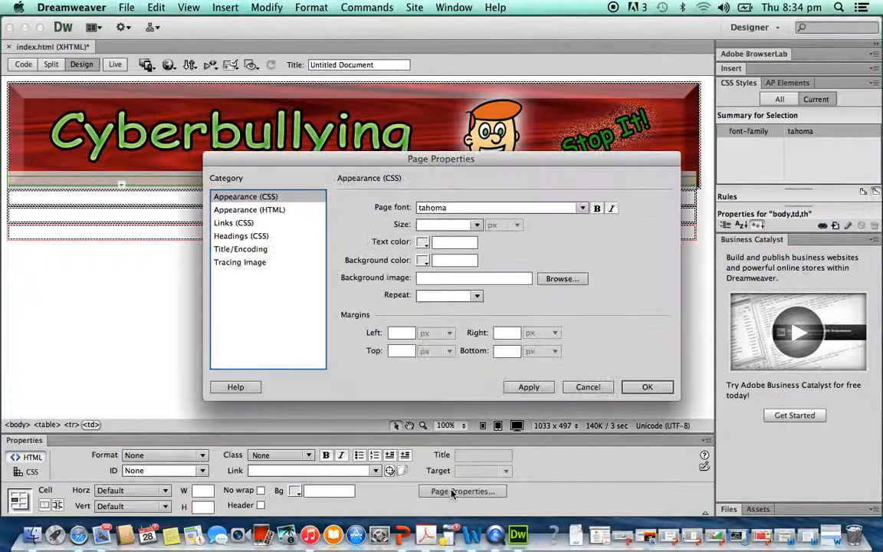
pyautogui.click(477, 224)
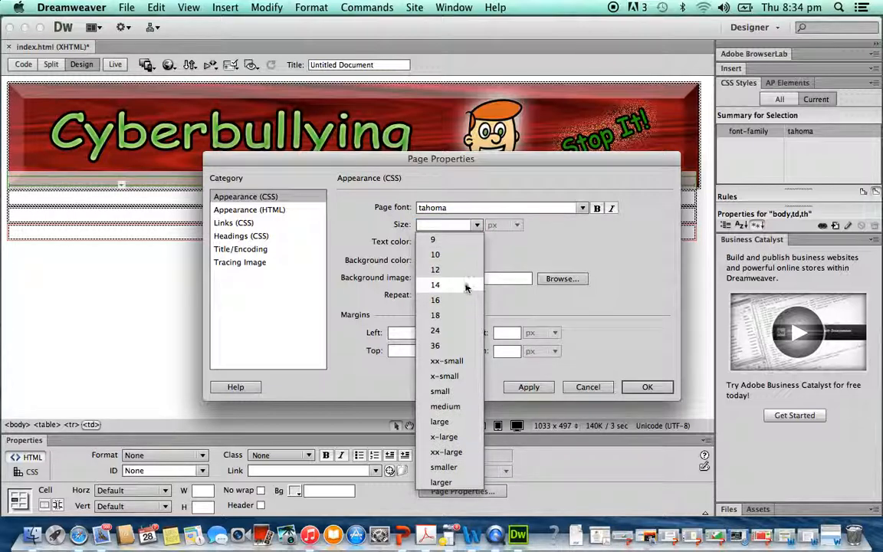
pyautogui.click(433, 284)
pyautogui.click(426, 243)
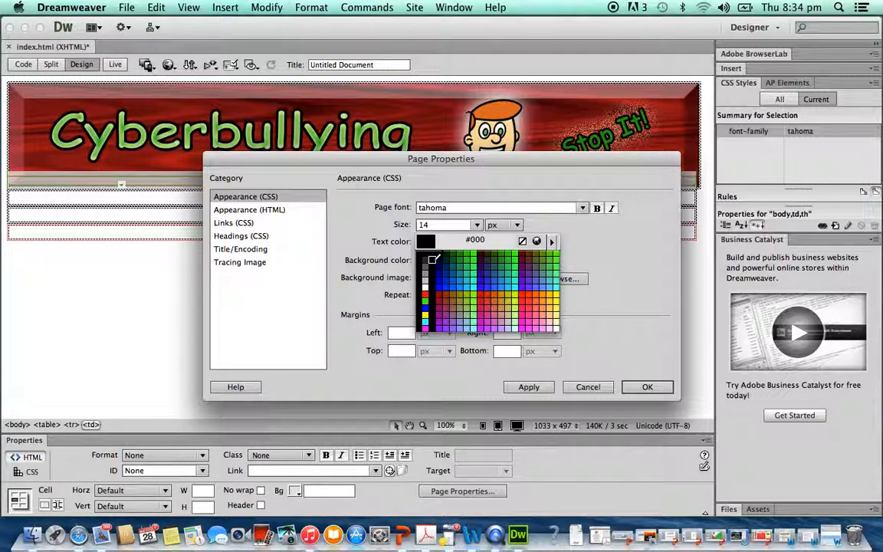
pyautogui.click(426, 257)
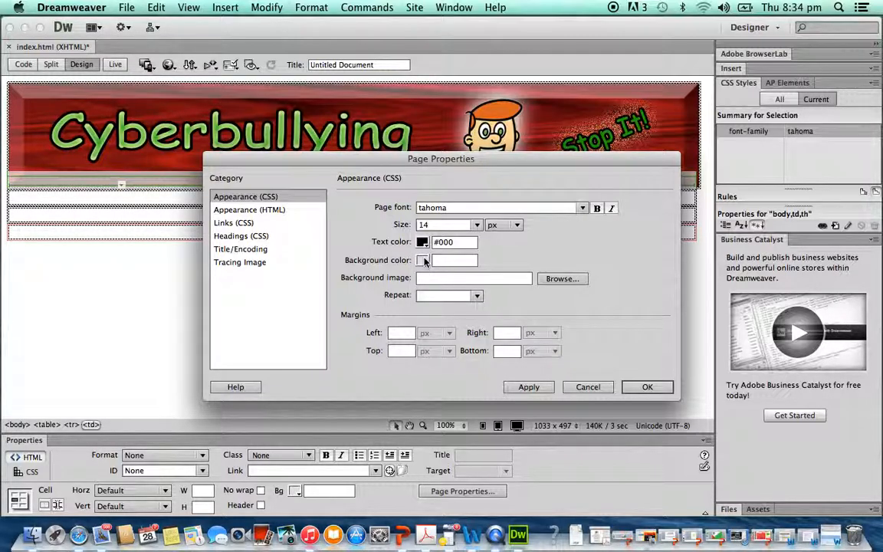
pyautogui.click(423, 260)
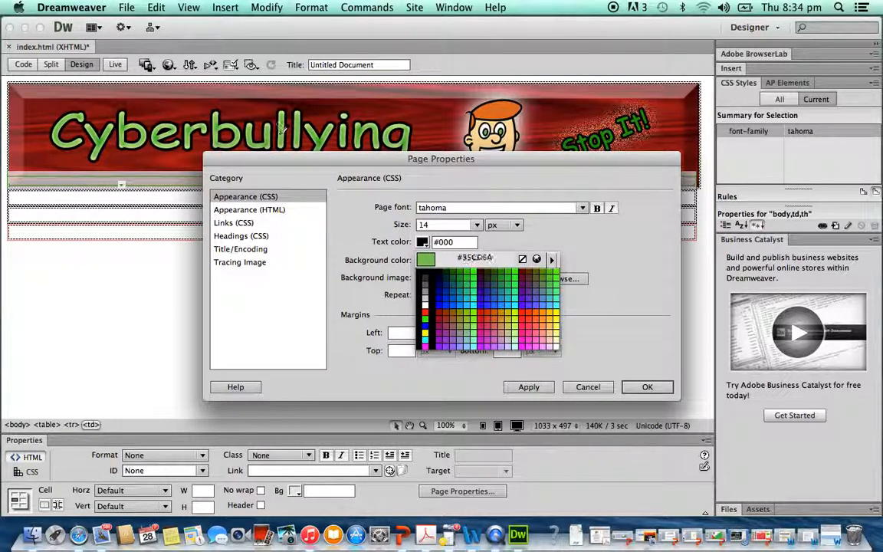
pyautogui.click(257, 129)
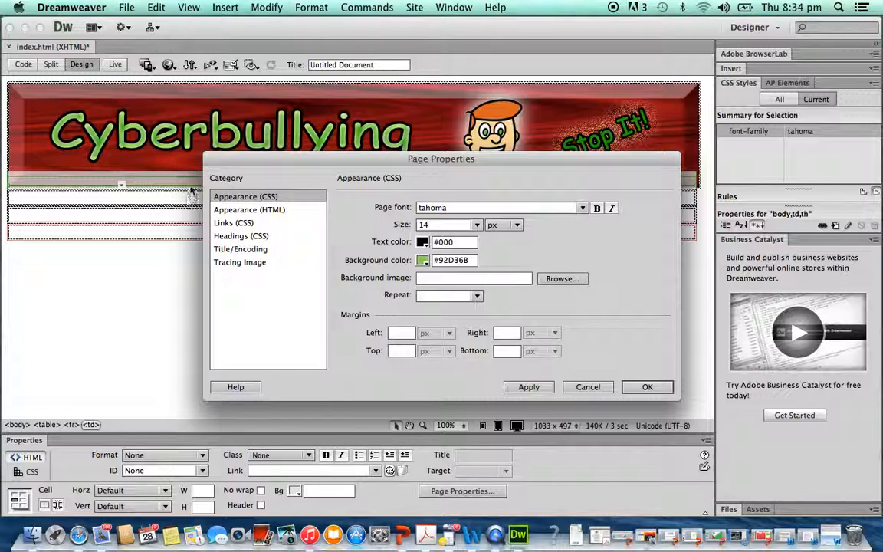
pyautogui.click(645, 388)
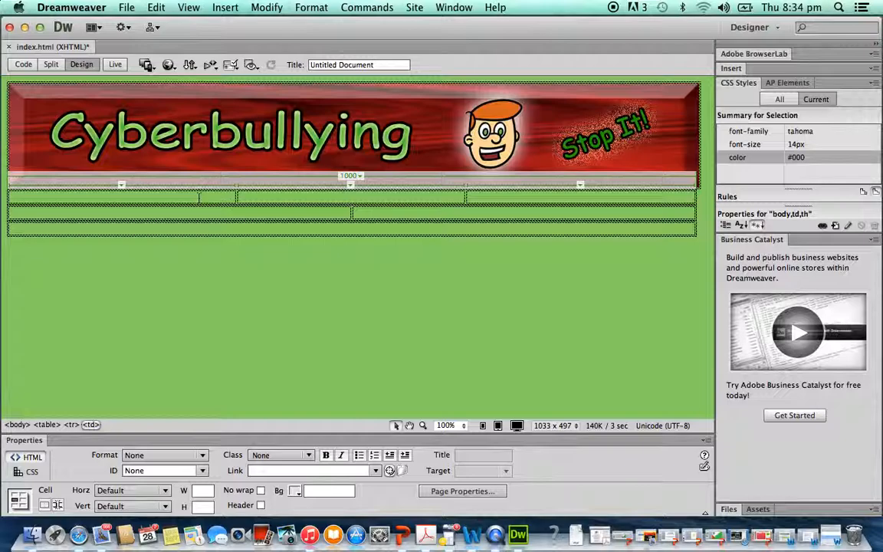
pyautogui.click(296, 492)
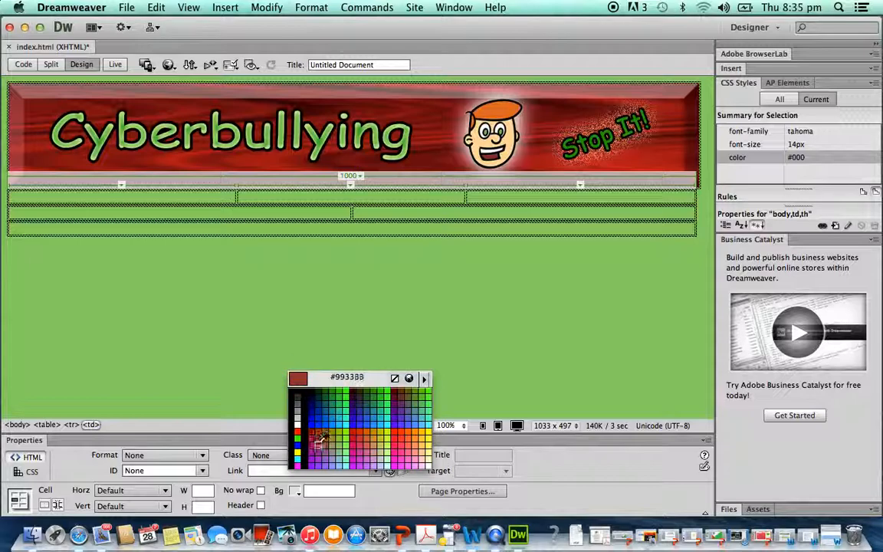
pyautogui.click(294, 400)
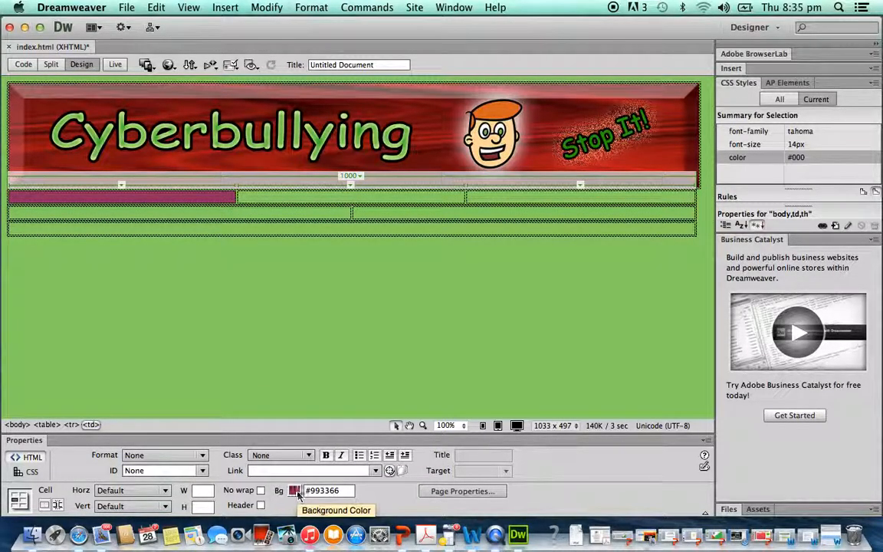
pyautogui.press('super+z')
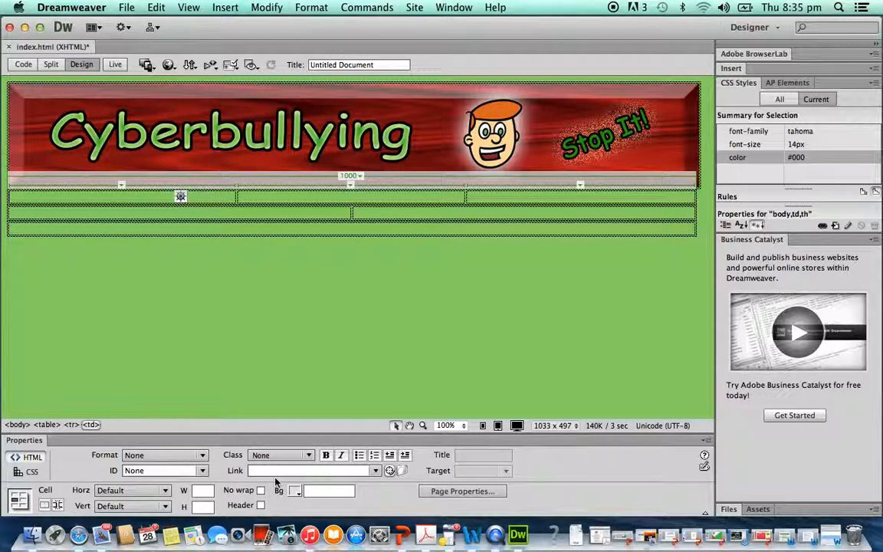
# - Review the Page Properties categories and close the dialog without changes
pyautogui.click(462, 491)
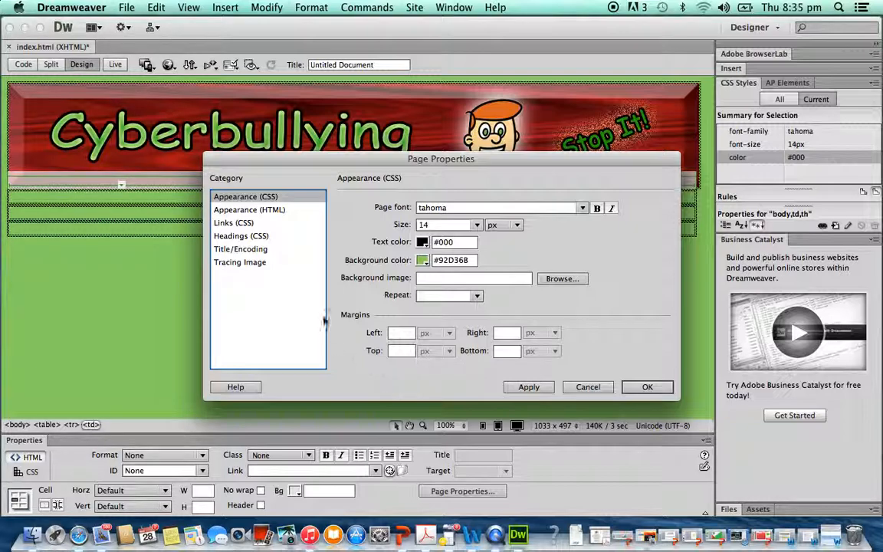
pyautogui.click(257, 211)
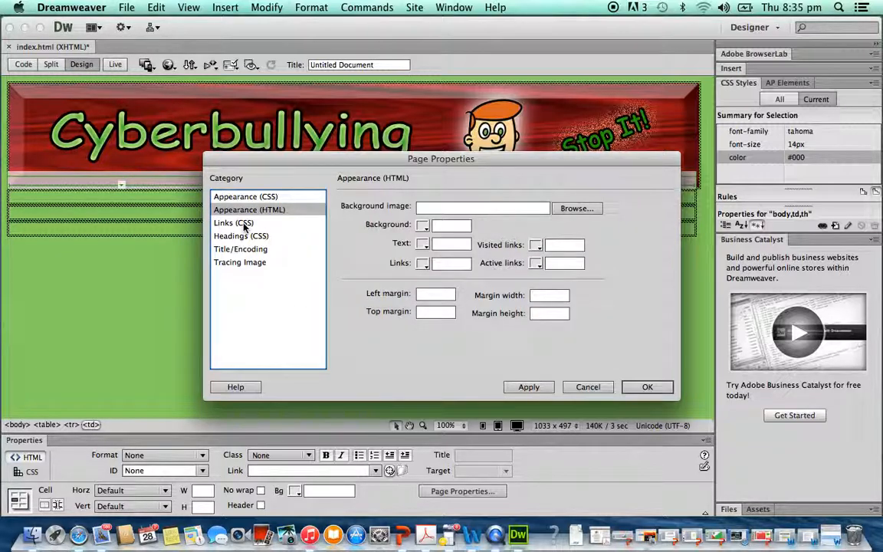
pyautogui.click(244, 223)
pyautogui.click(243, 238)
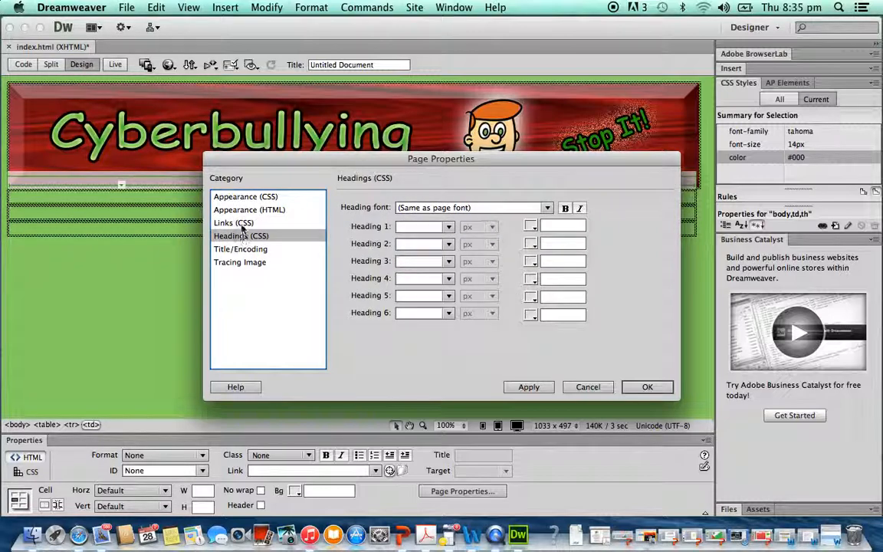
pyautogui.click(240, 225)
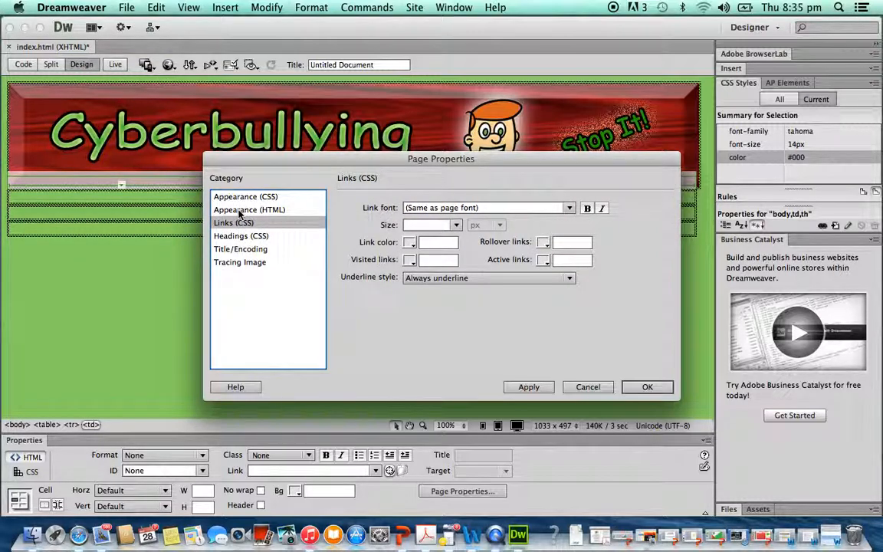
pyautogui.click(240, 213)
pyautogui.click(236, 198)
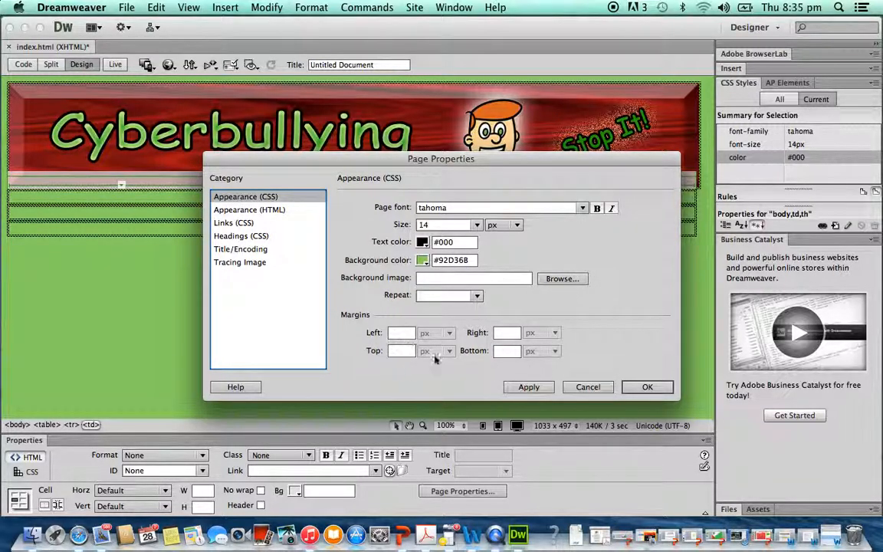
pyautogui.click(587, 386)
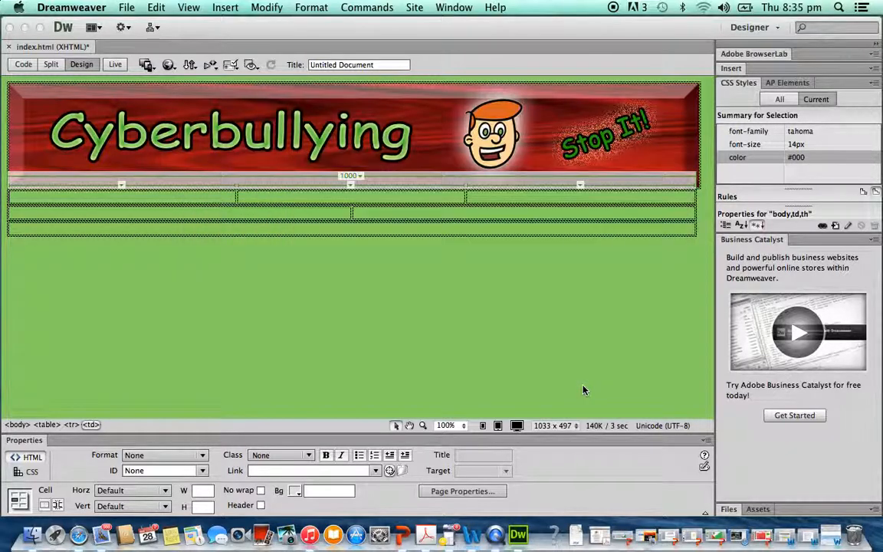
# - Centre-align the first navigation cell and type Information in it
pyautogui.rightClick(176, 201)
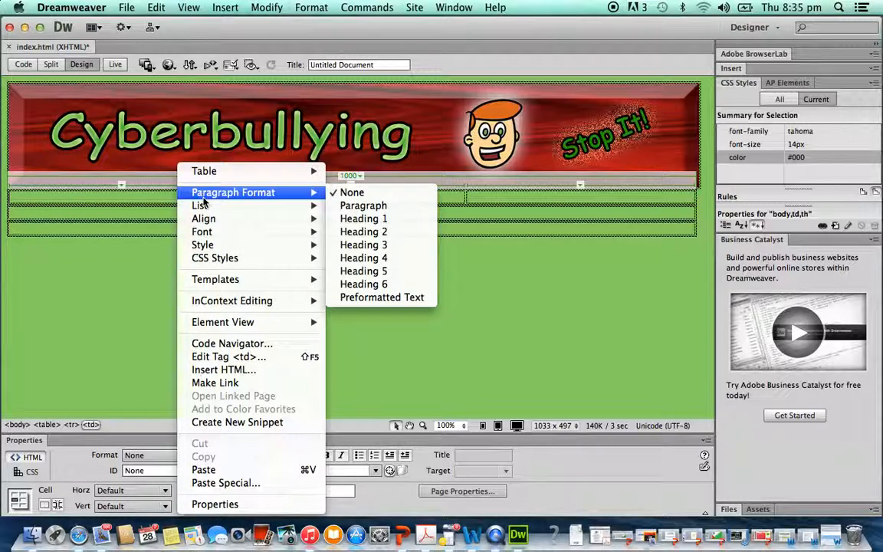
pyautogui.moveTo(204, 207)
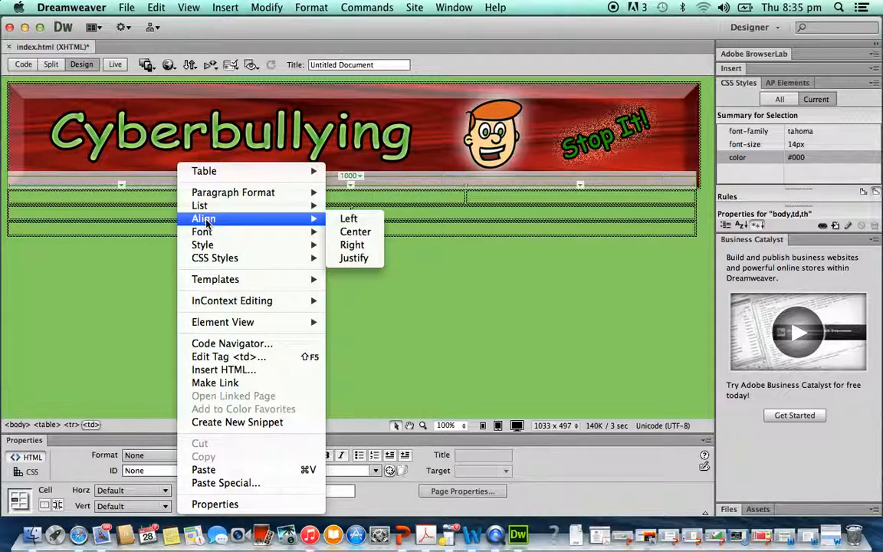
pyautogui.click(344, 232)
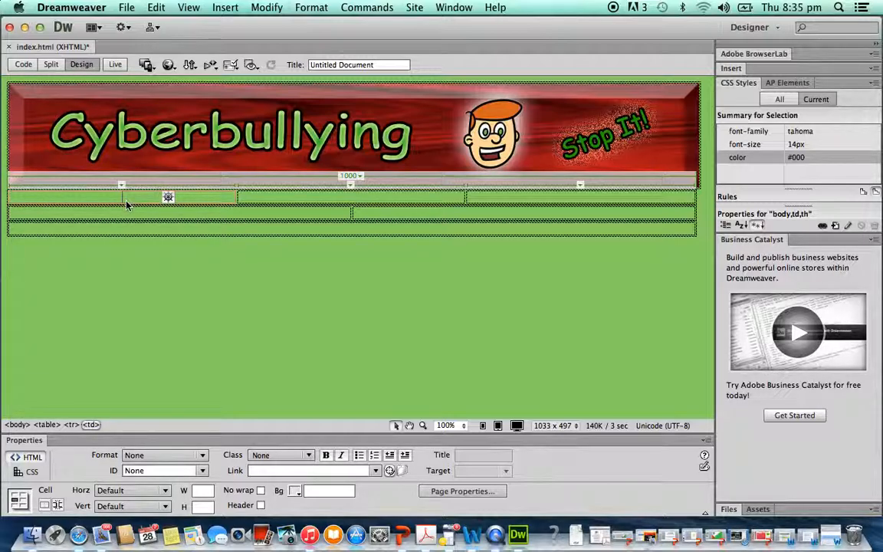
pyautogui.write('Infr')
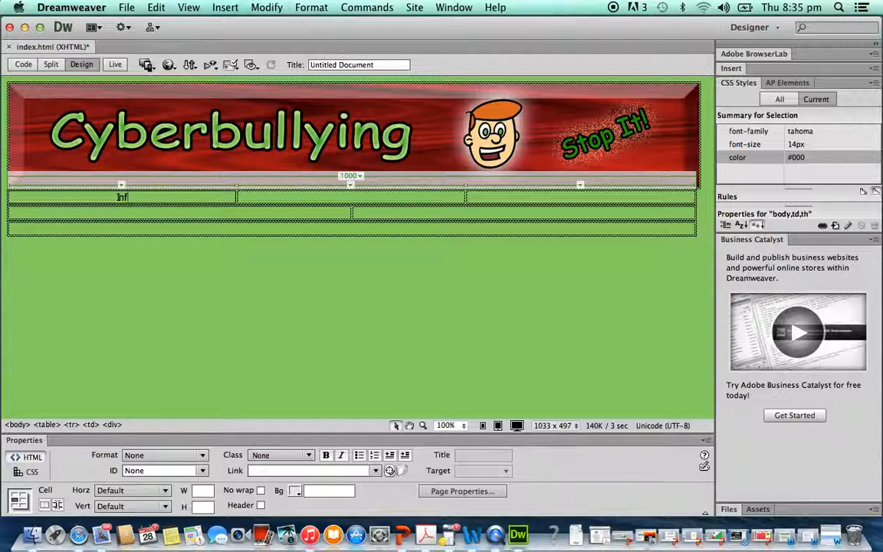
pyautogui.press('Tab')
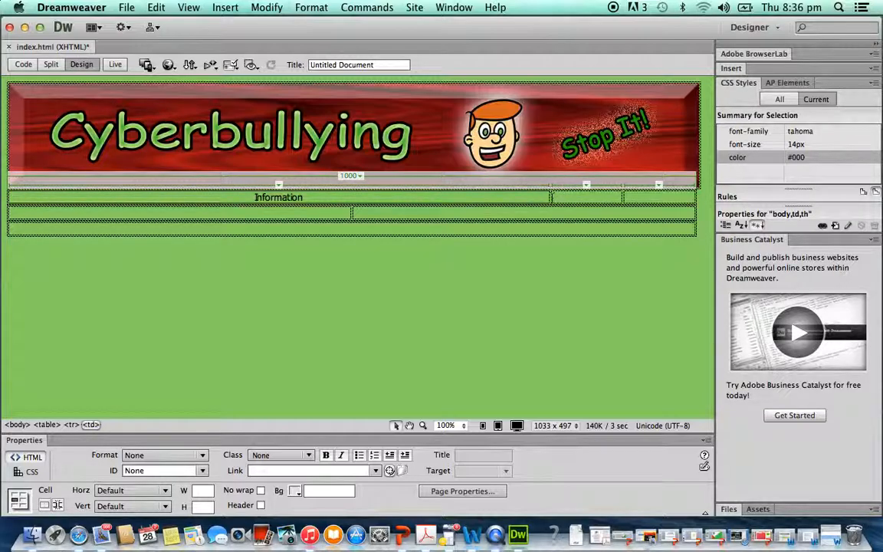
# - Resize the first navigation column to about 352 pixels wide
pyautogui.moveTo(550, 196); pyautogui.dragTo(254, 201)
pyautogui.click(324, 198)
pyautogui.click(324, 200)
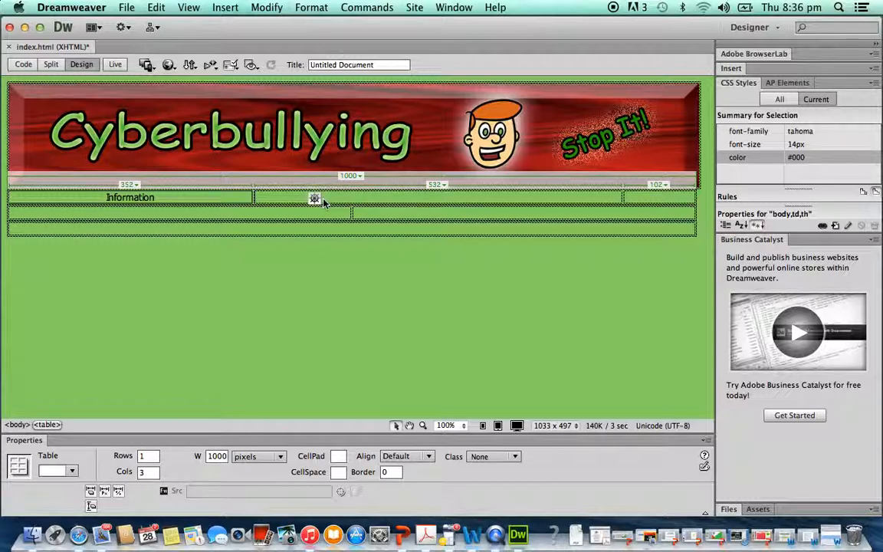
pyautogui.click(259, 200)
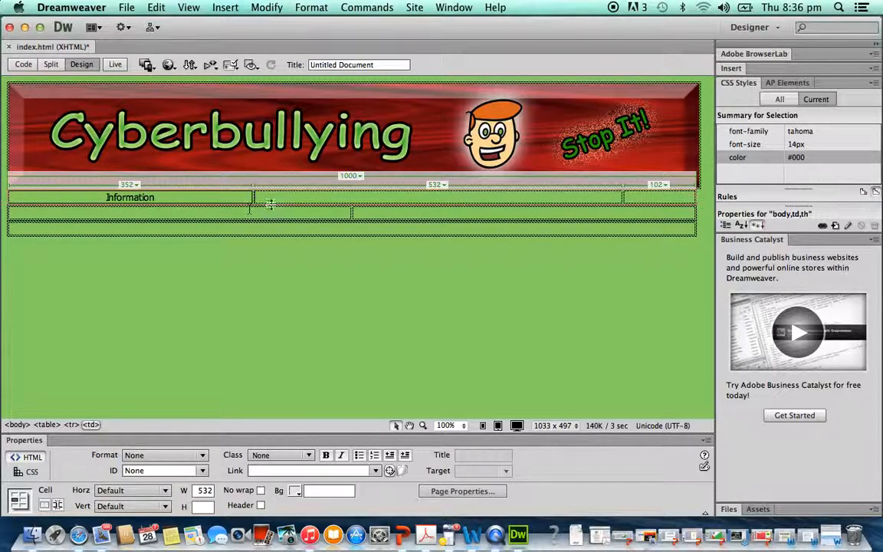
# - Replace the first cell's text with What is Cyberbullying? and type How to get help in the second cell
pyautogui.doubleClick(185, 197)
pyautogui.write('what is')
pyautogui.press('BackSpace')
pyautogui.press('BackSpace')
pyautogui.press('BackSpace')
pyautogui.press('BackSpace')
pyautogui.write('What is Cyber')
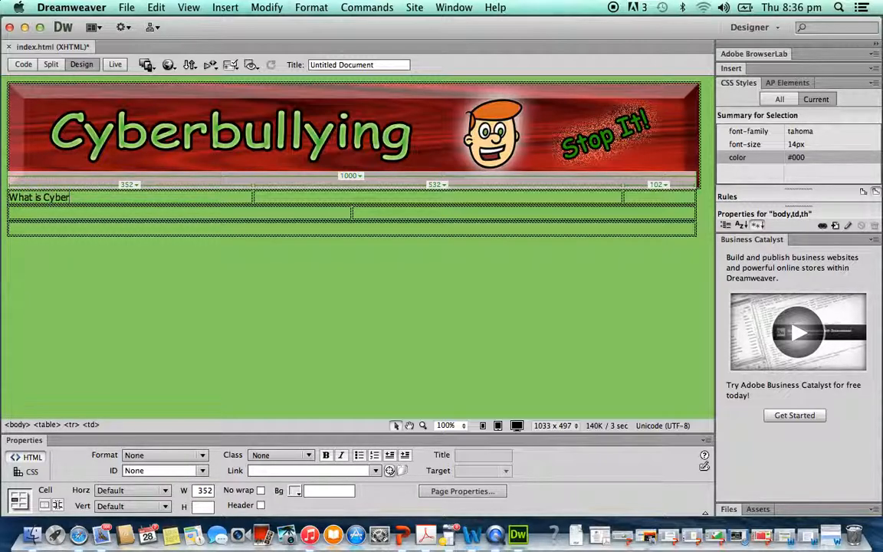
pyautogui.write('bullying?')
pyautogui.press('Tab')
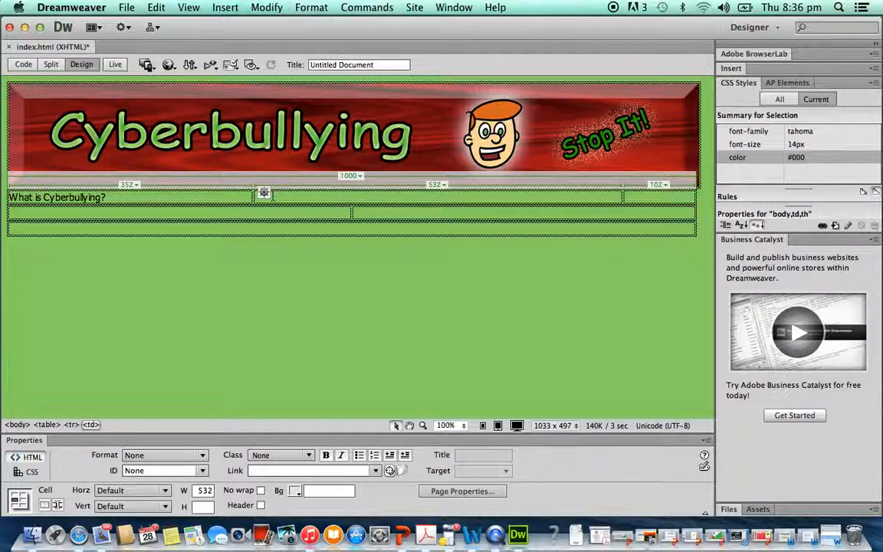
pyautogui.write('How to get help')
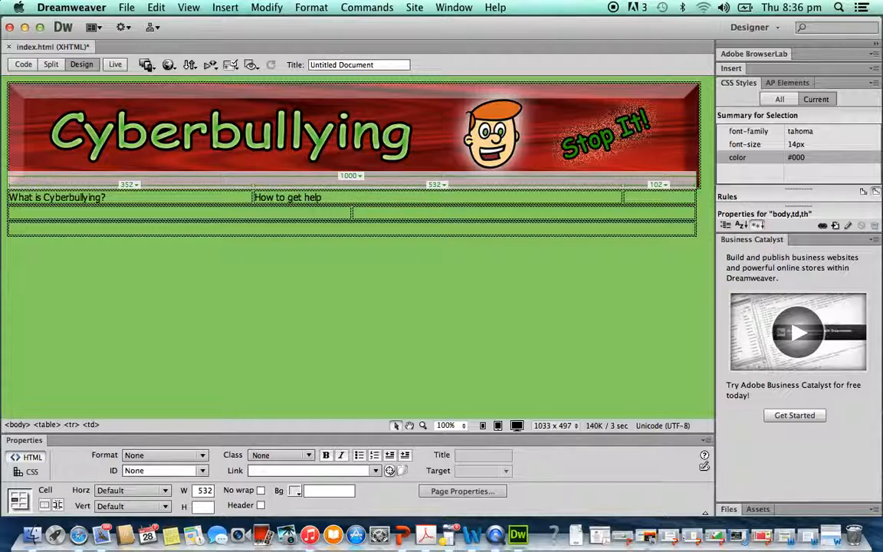
# - Type How to recognise the signs? in the third navigation cell
pyautogui.click(630, 200)
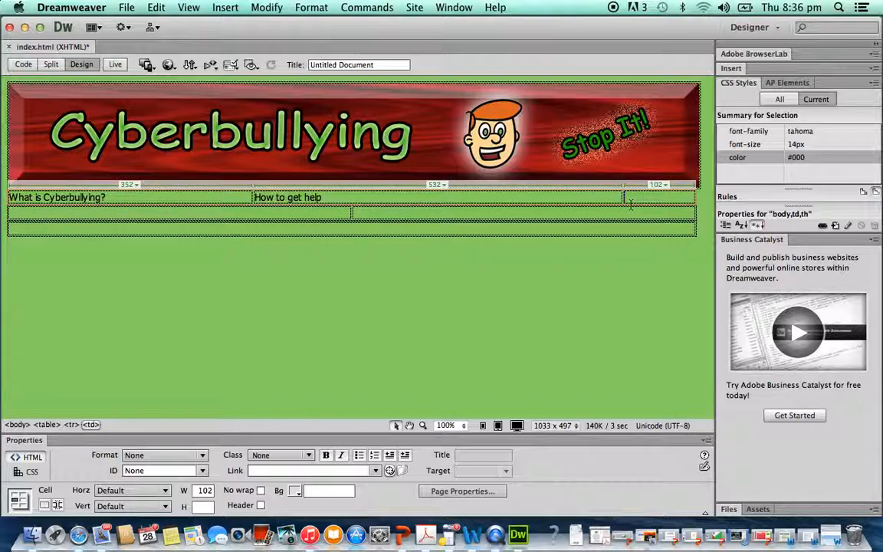
pyautogui.click(564, 196)
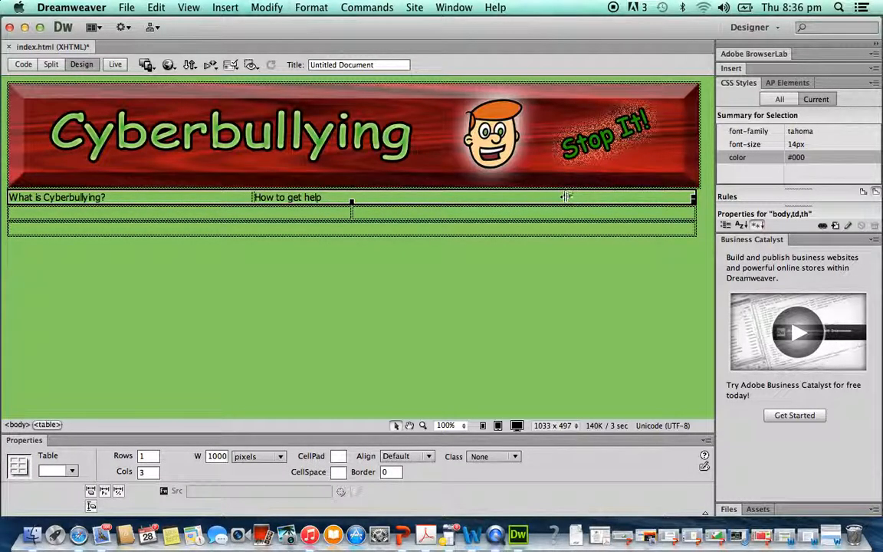
pyautogui.click(558, 197)
pyautogui.write('how')
pyautogui.press('BackSpace')
pyautogui.write('How to recognise the sin')
pyautogui.press('BackSpace')
pyautogui.write('gn')
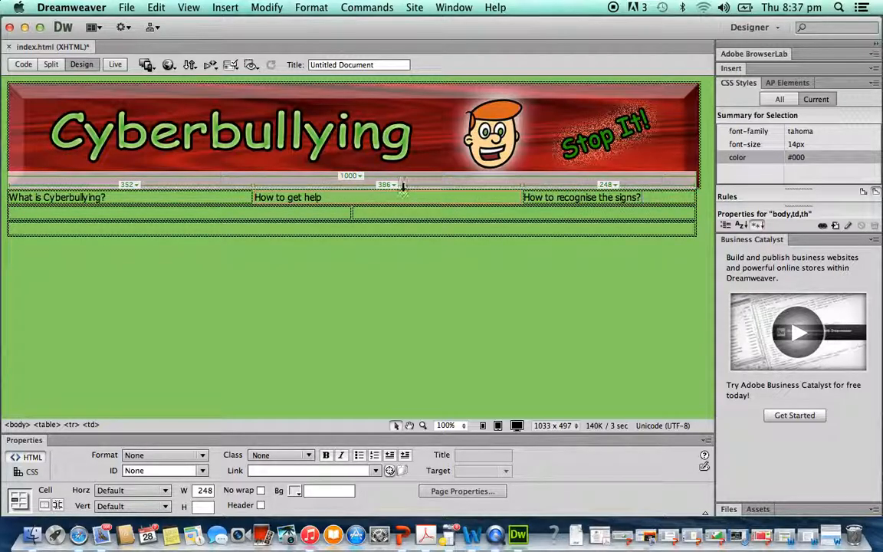
# - Make the first cell's text What is Cyberbullying? bold and centre-aligned
pyautogui.tripleClick(142, 197)
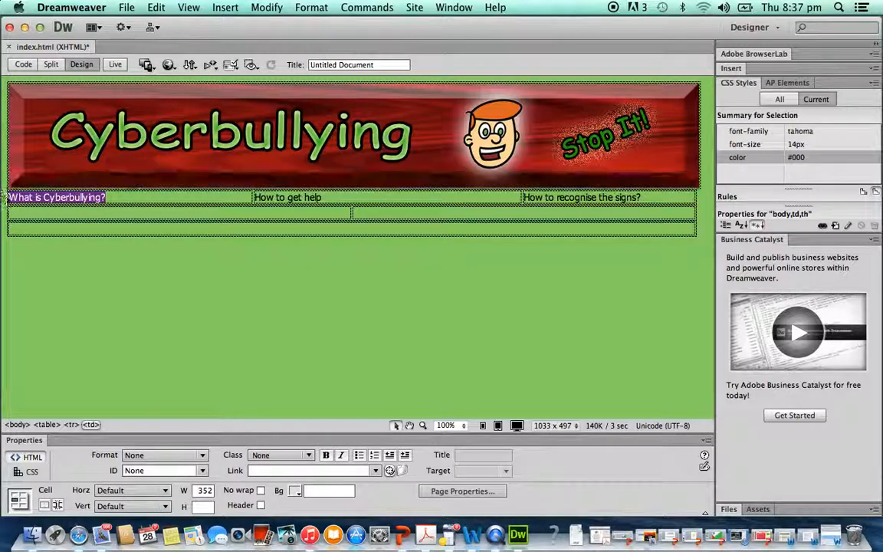
pyautogui.click(326, 455)
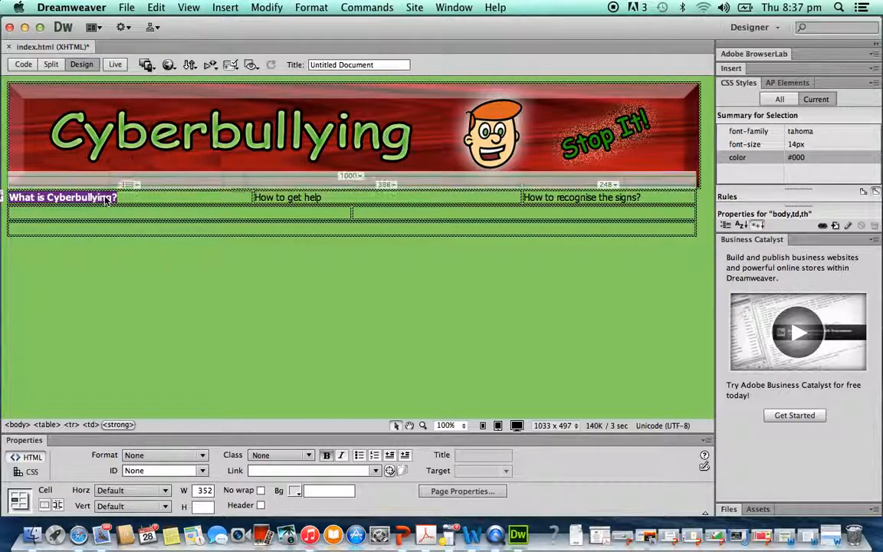
pyautogui.rightClick(107, 201)
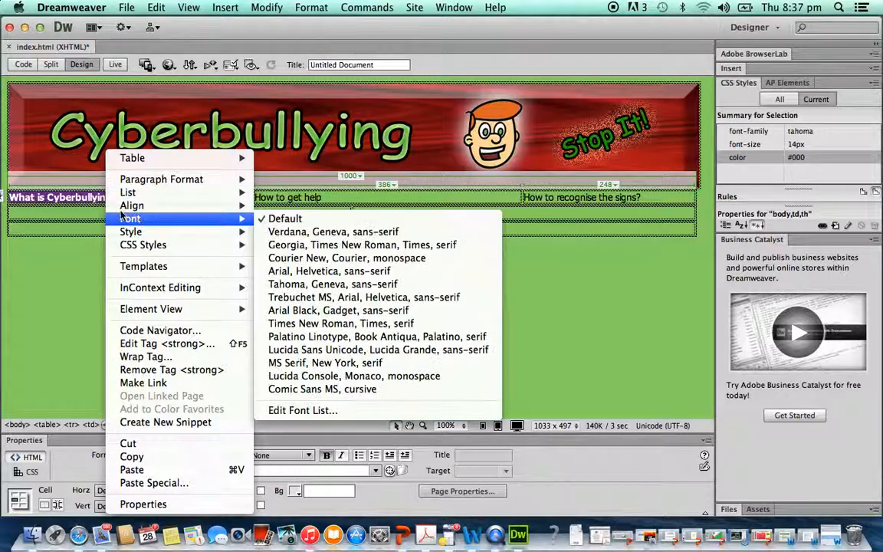
pyautogui.moveTo(119, 205)
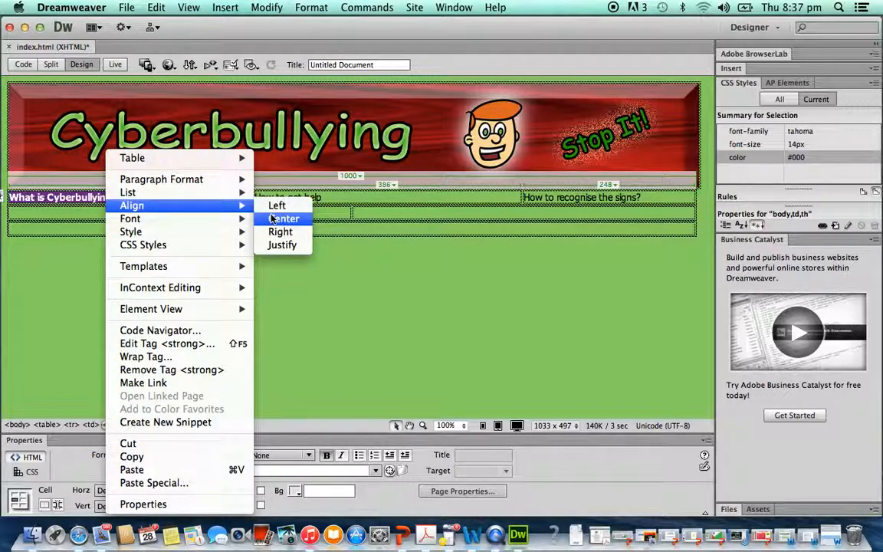
pyautogui.click(281, 218)
# - Make the second cell's text How to get help bold and centre-aligned
pyautogui.moveTo(322, 198); pyautogui.dragTo(254, 198)
pyautogui.click(325, 454)
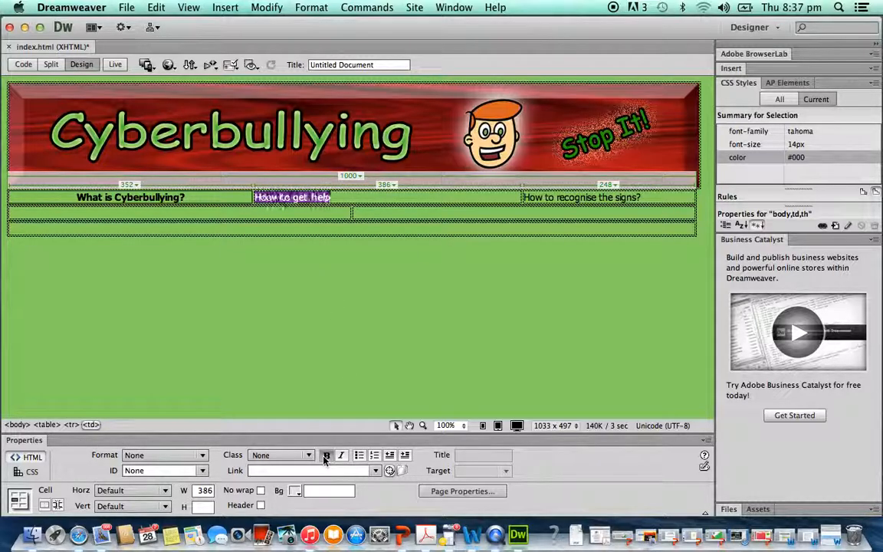
pyautogui.rightClick(294, 198)
pyautogui.moveTo(391, 205)
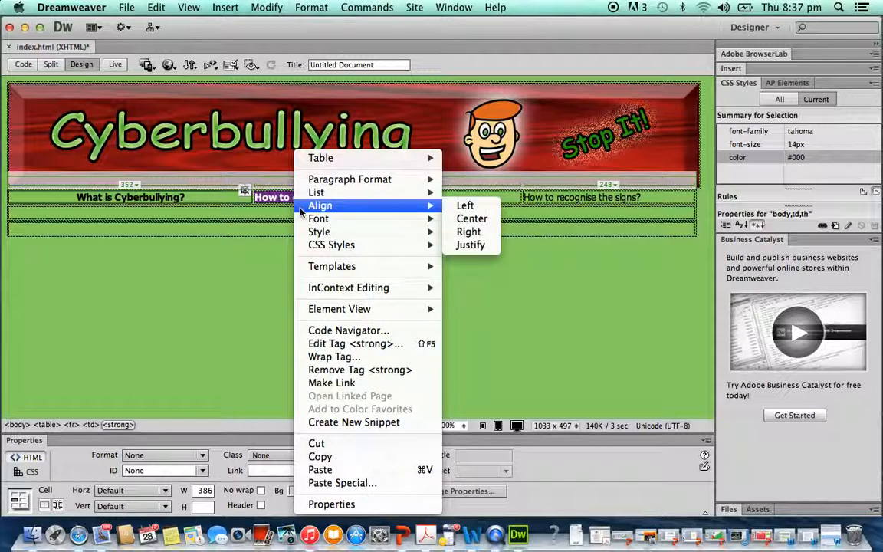
pyautogui.click(451, 220)
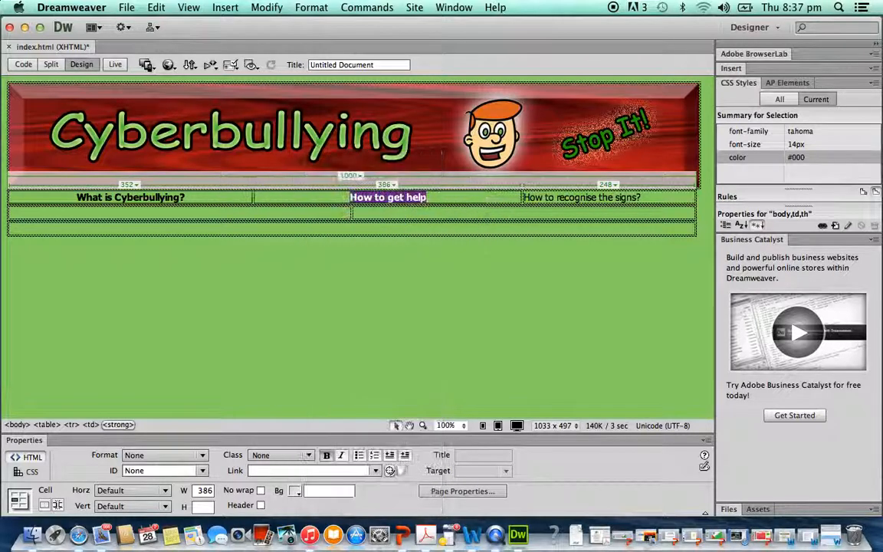
# - Centre-align the third cell's text How to recognise the signs? and make it bold
pyautogui.click(592, 197)
pyautogui.moveTo(652, 197); pyautogui.dragTo(524, 197)
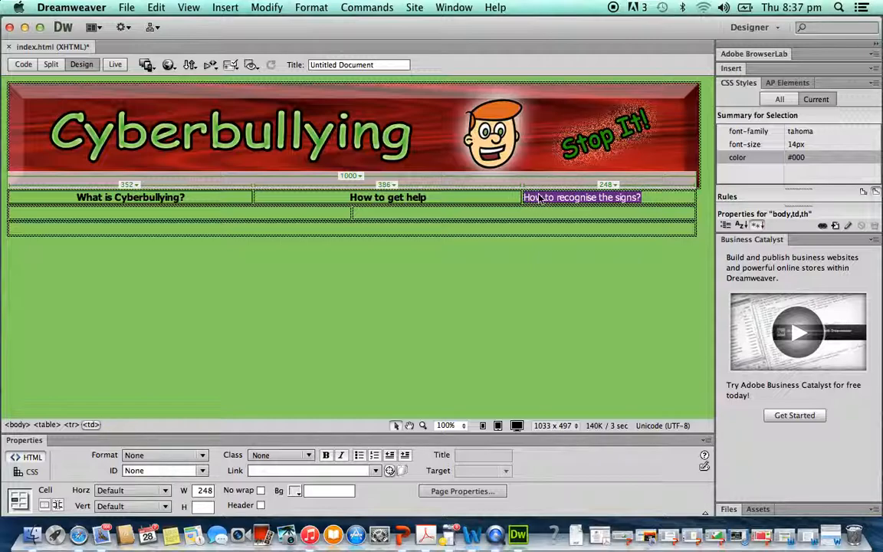
pyautogui.rightClick(540, 199)
pyautogui.moveTo(573, 220)
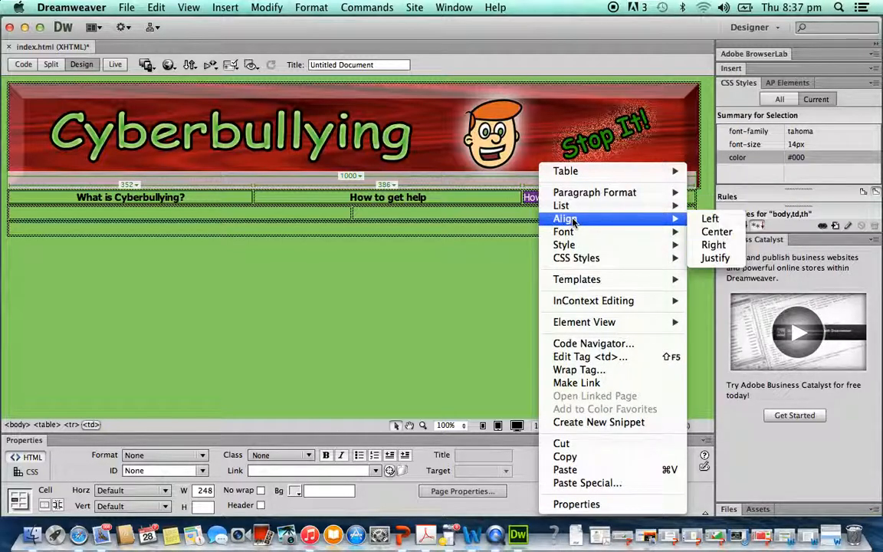
pyautogui.click(705, 231)
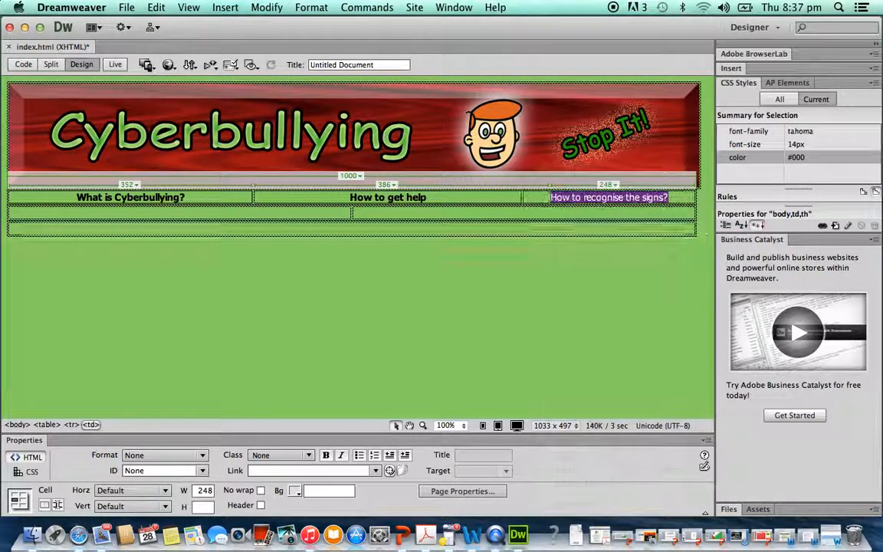
pyautogui.rightClick(565, 197)
pyautogui.moveTo(605, 218)
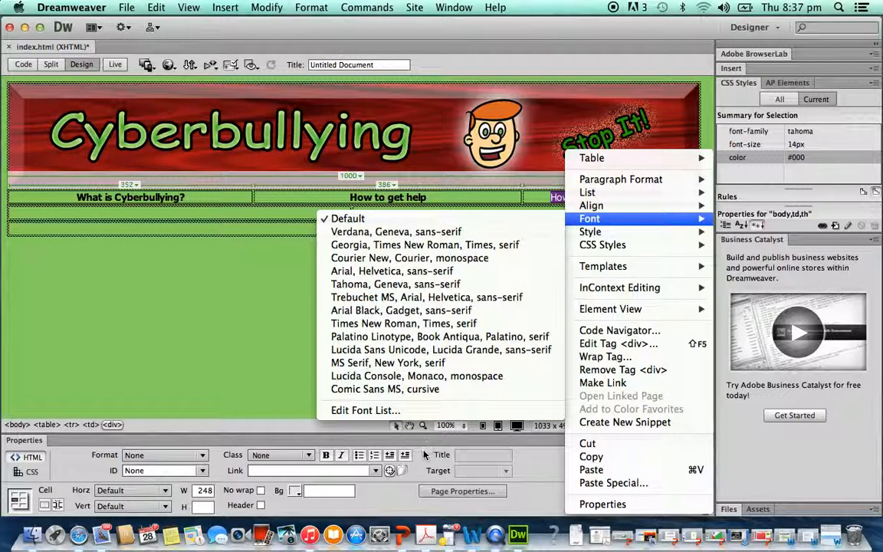
pyautogui.click(292, 407)
pyautogui.click(326, 454)
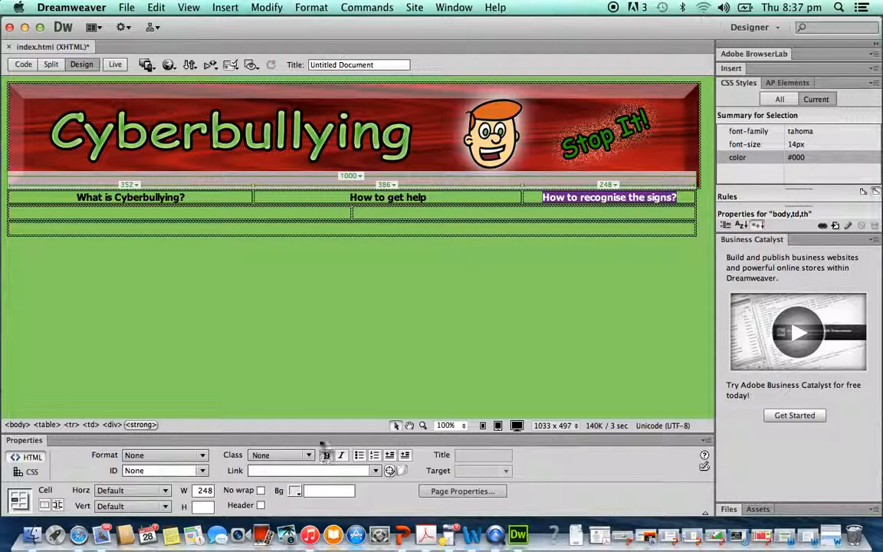
pyautogui.click(207, 217)
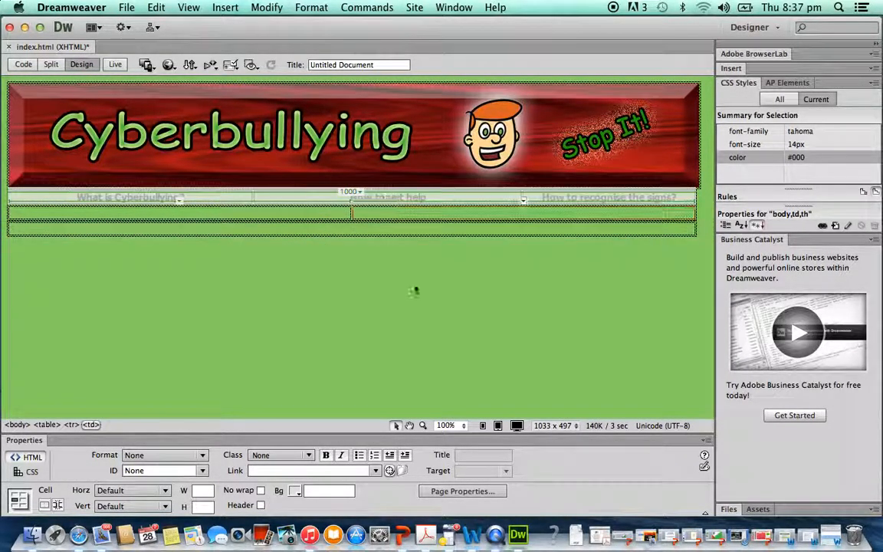
# - Widen the first navigation column to about 334 pixels, narrowing the middle column to about 354
pyautogui.click(462, 313)
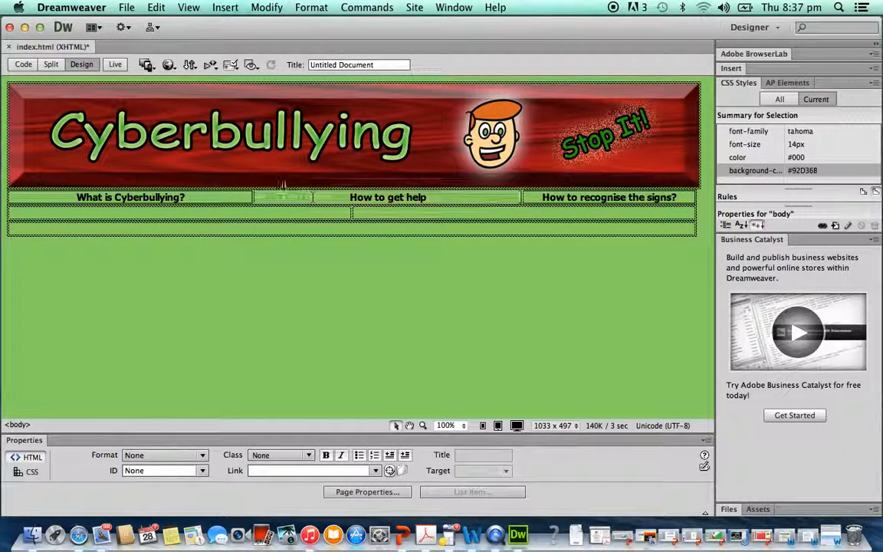
pyautogui.moveTo(252, 199); pyautogui.dragTo(221, 198)
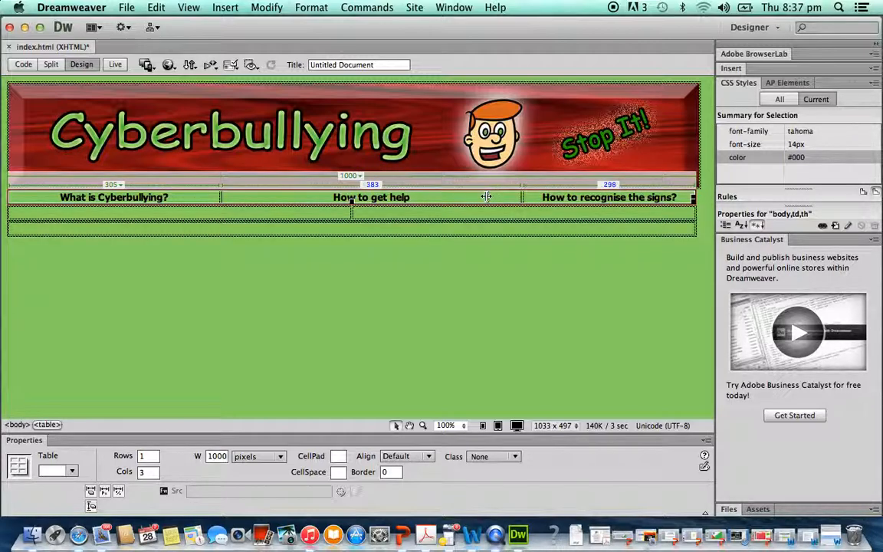
pyautogui.moveTo(486, 197); pyautogui.dragTo(487, 197)
pyautogui.moveTo(220, 199); pyautogui.dragTo(240, 197)
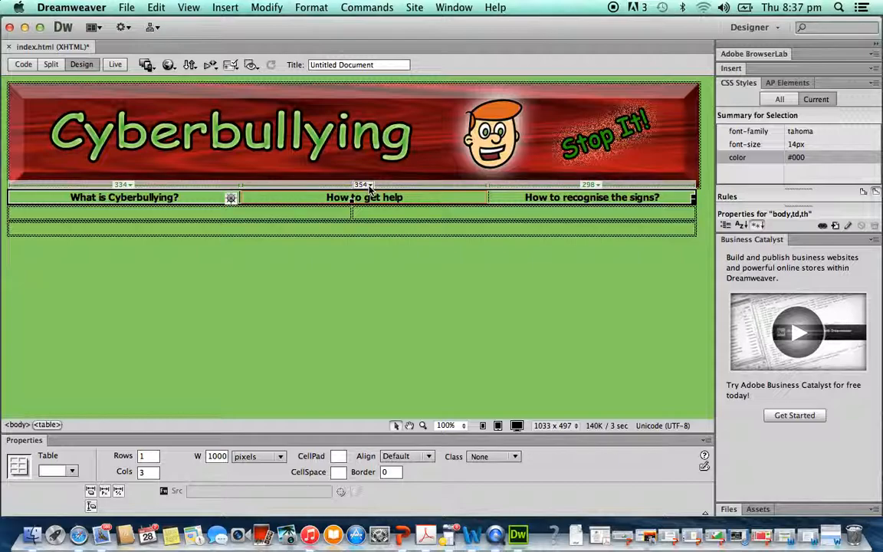
pyautogui.click(369, 186)
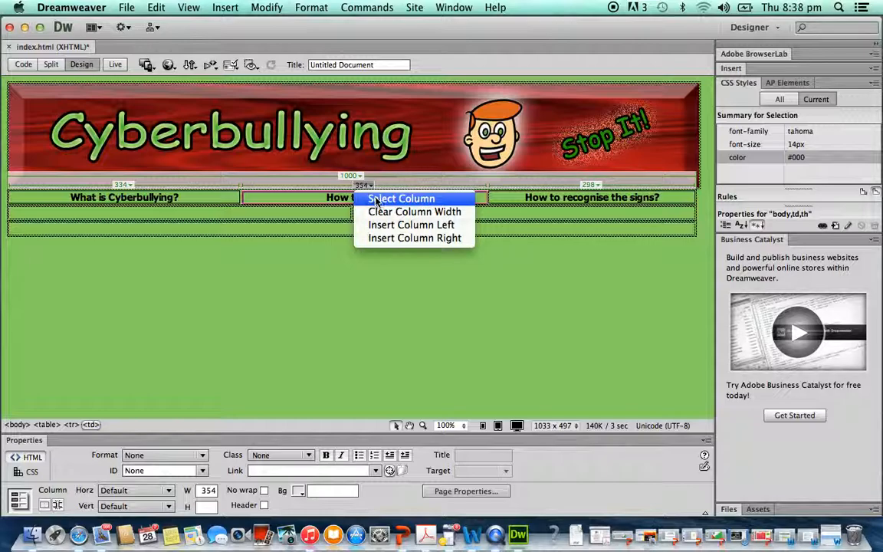
pyautogui.click(398, 198)
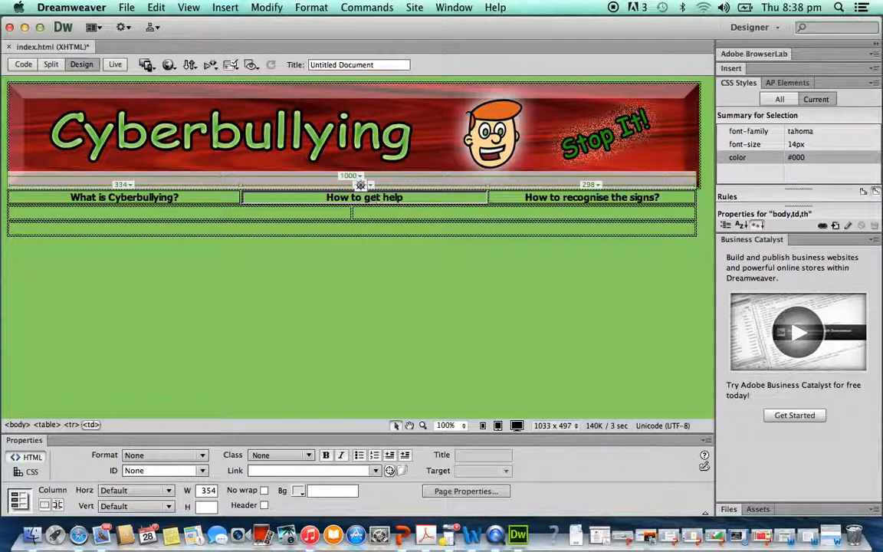
pyautogui.click(371, 187)
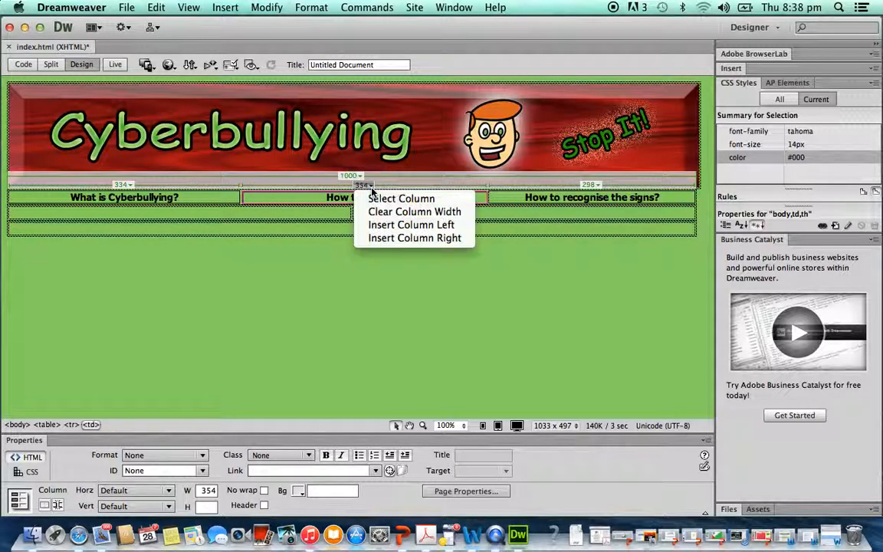
pyautogui.click(372, 196)
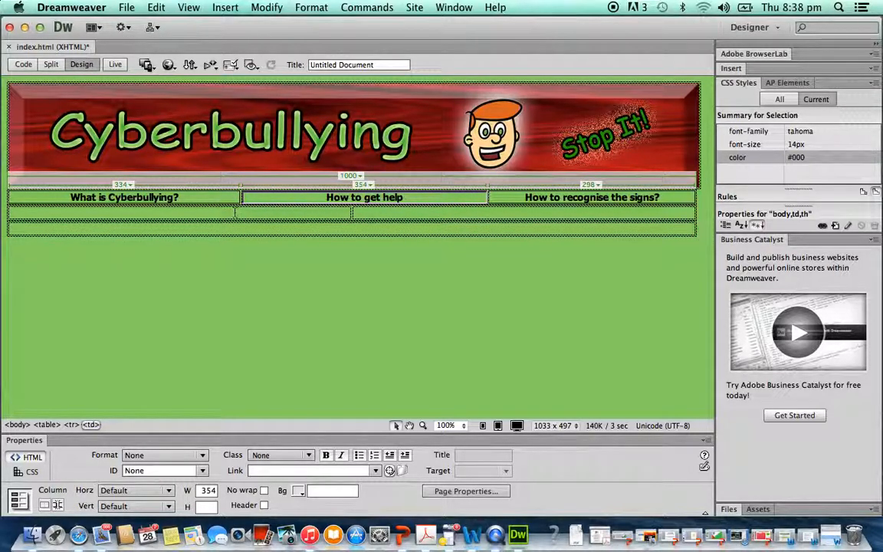
# - Enter Information:... and Definition of cyberbullying.... on separate lines in the second row's left cell
pyautogui.click(234, 212)
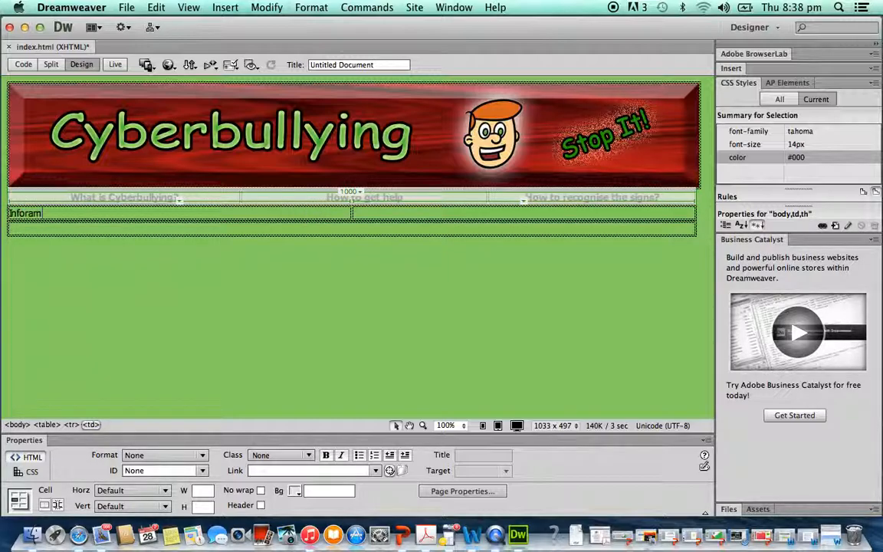
pyautogui.press('BackSpace')
pyautogui.press('BackSpace')
pyautogui.press('BackSpace')
pyautogui.press('BackSpace')
pyautogui.write('ormation:...')
pyautogui.press('Return')
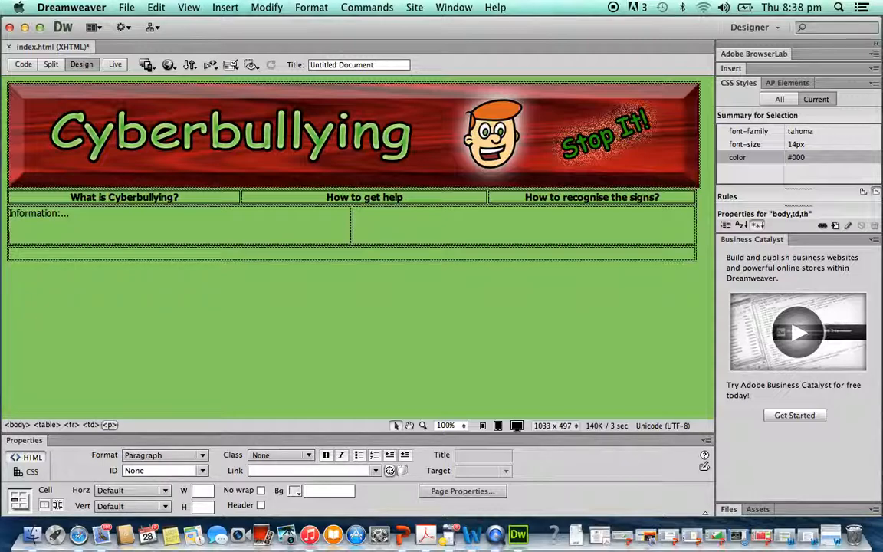
pyautogui.write('Definition of cybe')
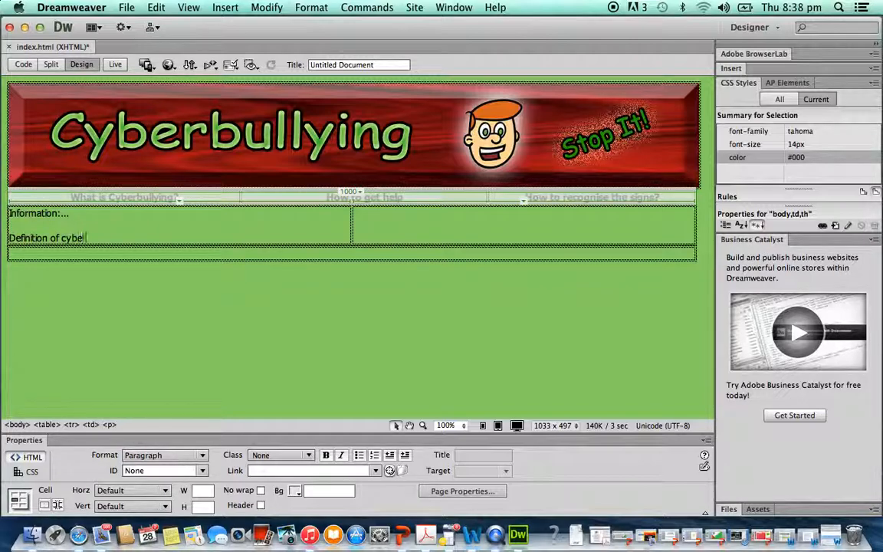
pyautogui.write('rbullying....')
# - Resize the second row's columns so the left cell is about 475 pixels and the right about 515
pyautogui.click(478, 219)
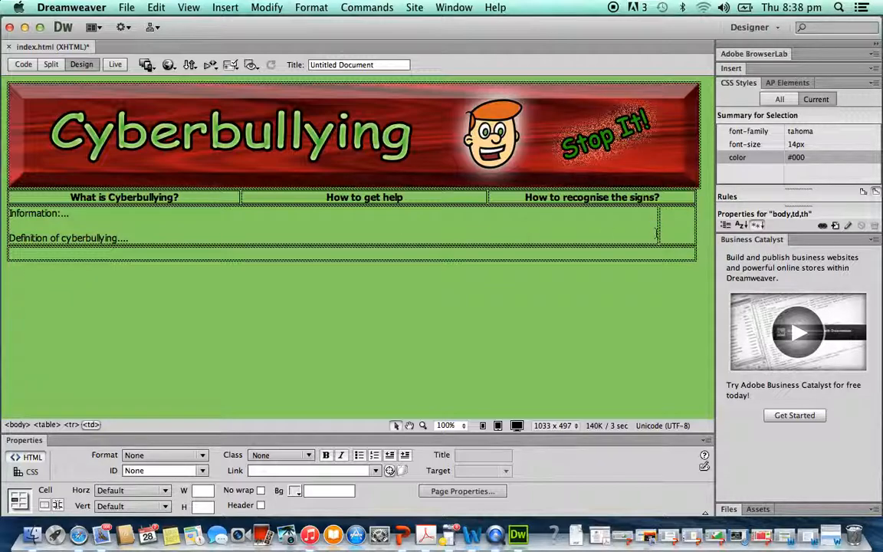
pyautogui.moveTo(656, 234); pyautogui.dragTo(337, 242)
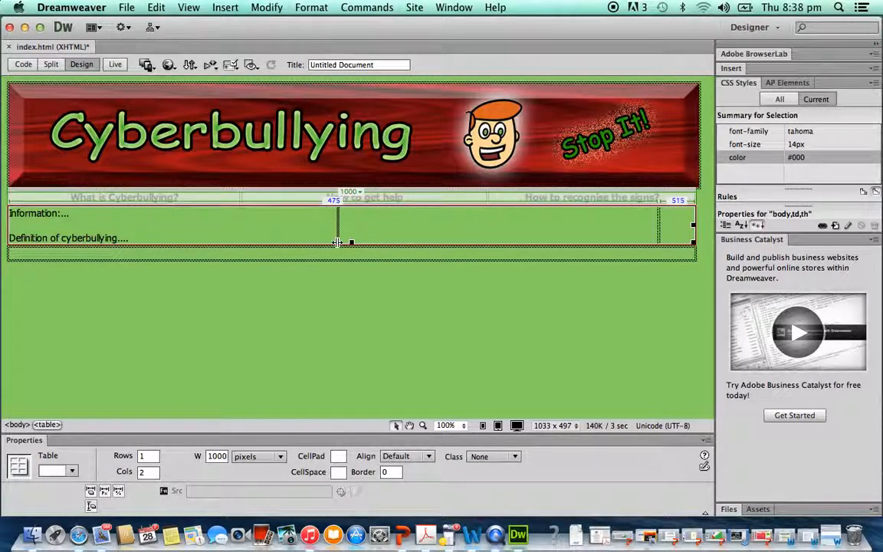
pyautogui.click(380, 229)
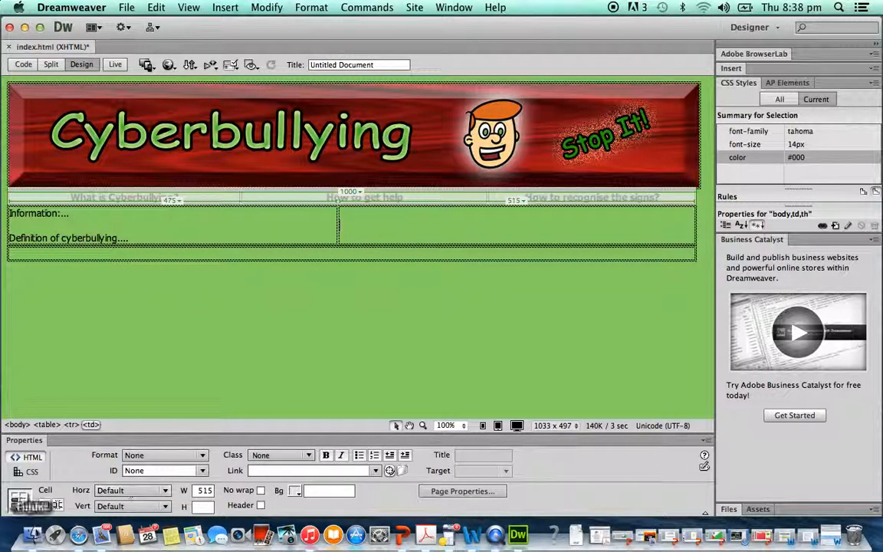
# - Switch to Safari and search the web for cyberbullying from a new tab
pyautogui.click(79, 536)
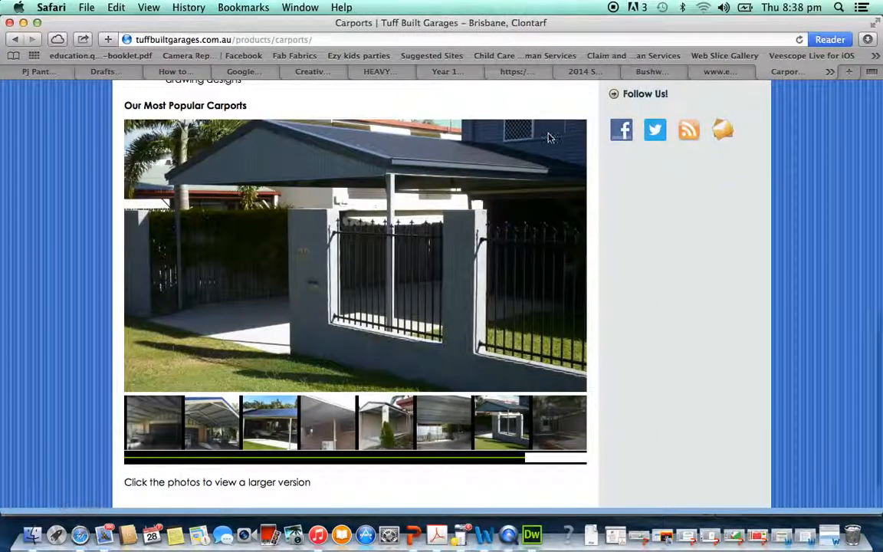
pyautogui.click(851, 72)
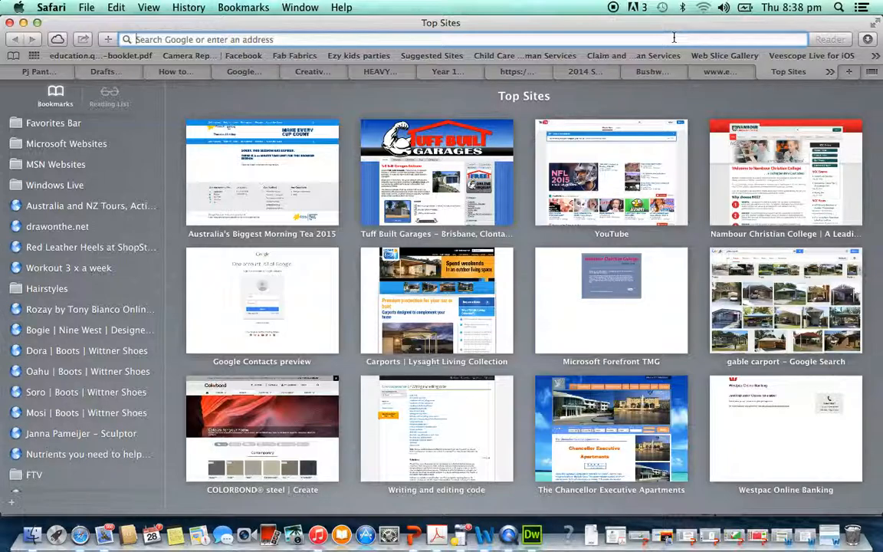
pyautogui.write('cywe')
pyautogui.press('BackSpace')
pyautogui.press('BackSpace')
pyautogui.press('BackSpace')
pyautogui.write('yber')
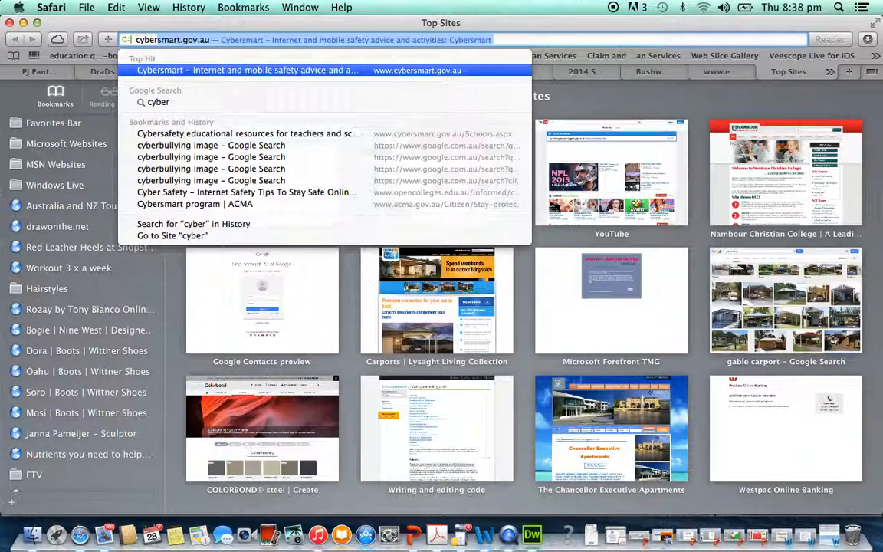
pyautogui.write('bullying')
pyautogui.press('Return')
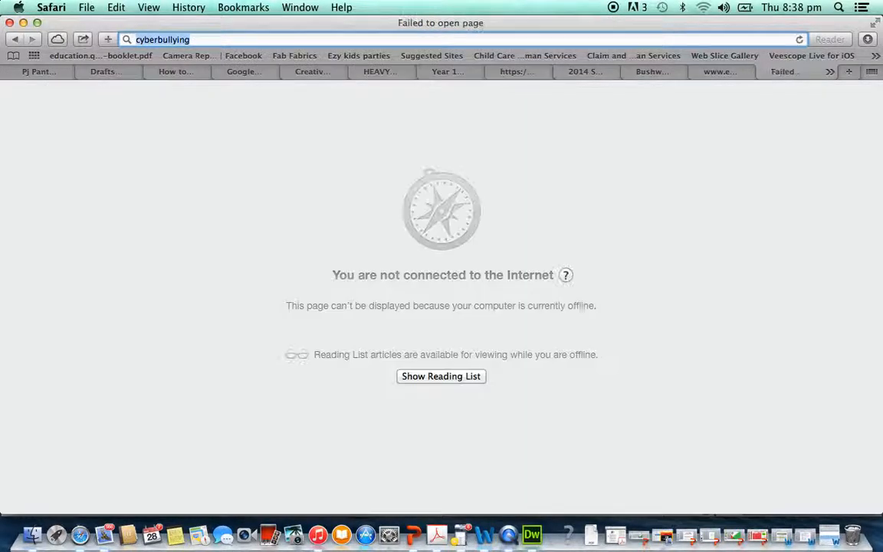
# - Connect to the Wi-Fi network and rerun the cyberbullying search
pyautogui.click(703, 8)
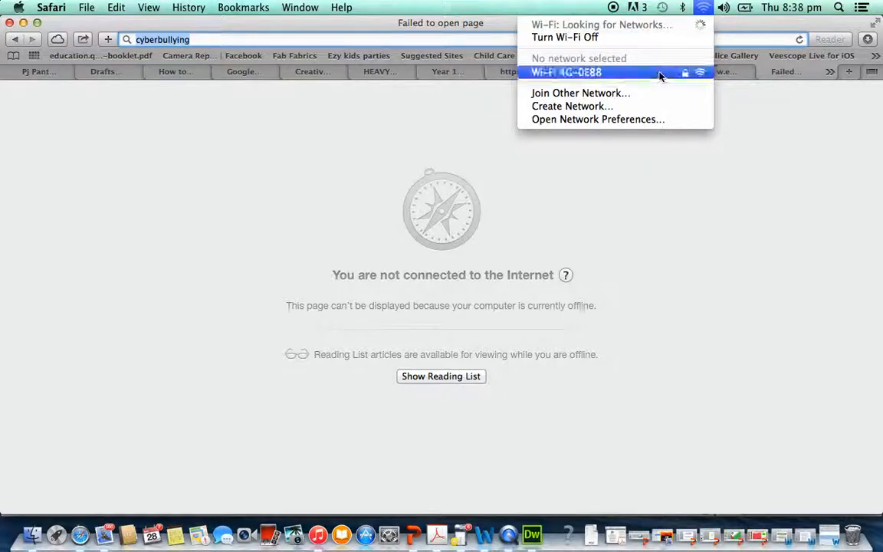
pyautogui.click(660, 74)
pyautogui.click(270, 39)
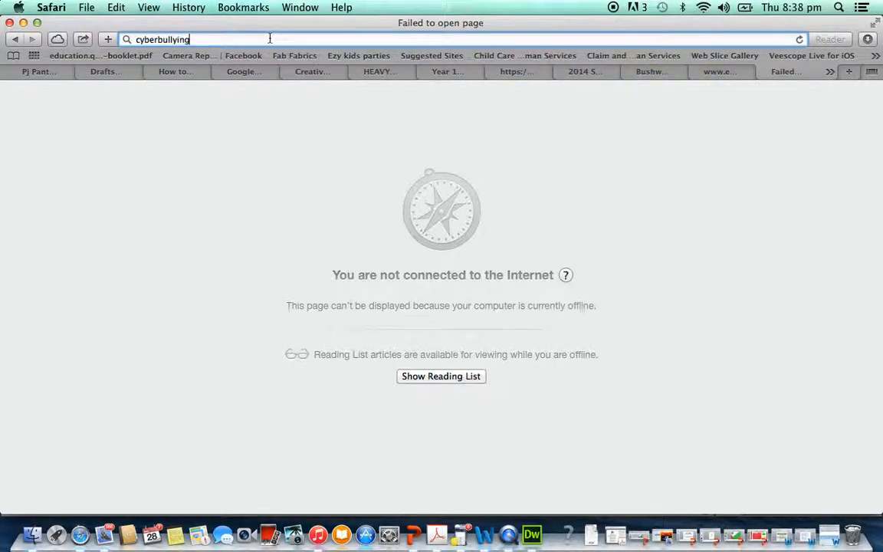
pyautogui.press('Return')
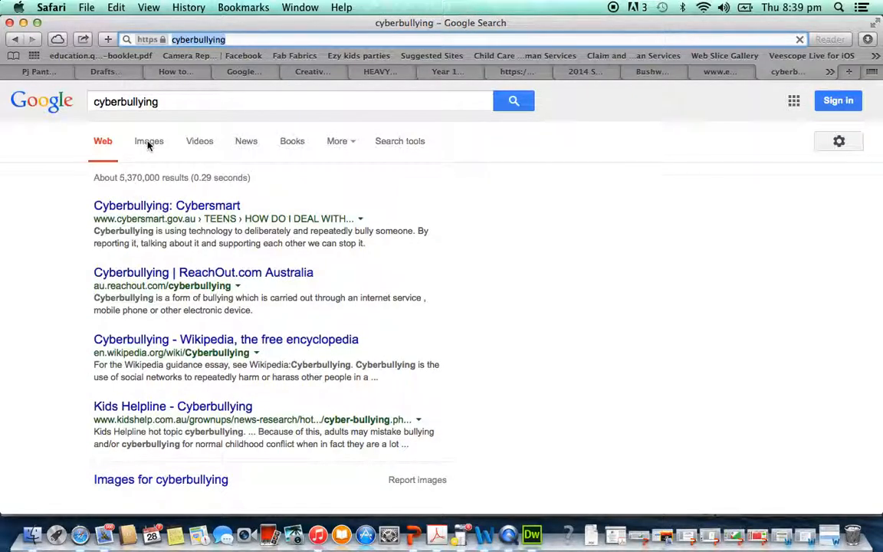
# - Browse the image results for cyberbullying and open the STOP cyberbullying image
pyautogui.click(148, 142)
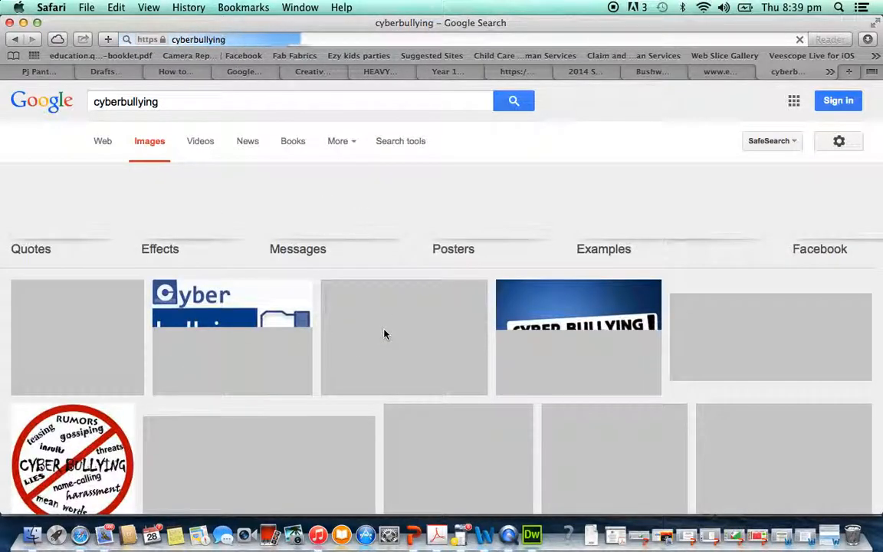
pyautogui.scroll(-4, 384, 335)
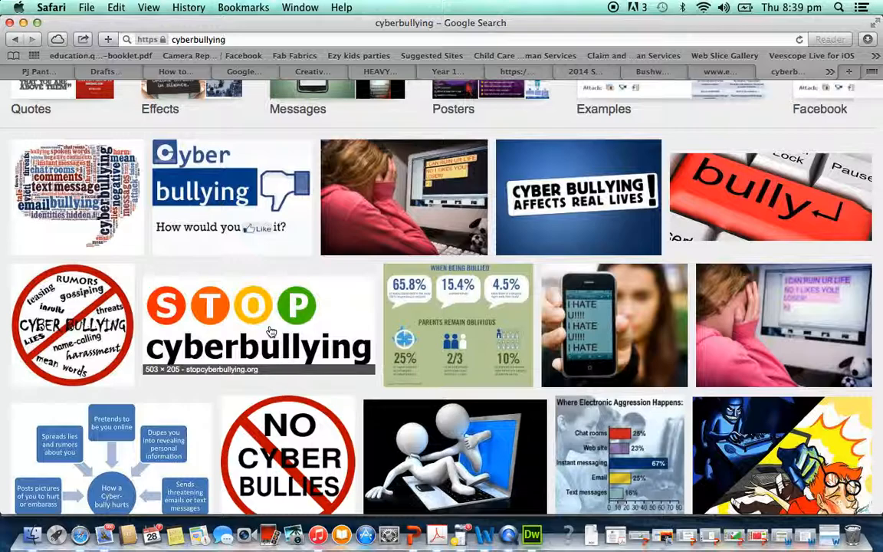
pyautogui.click(203, 299)
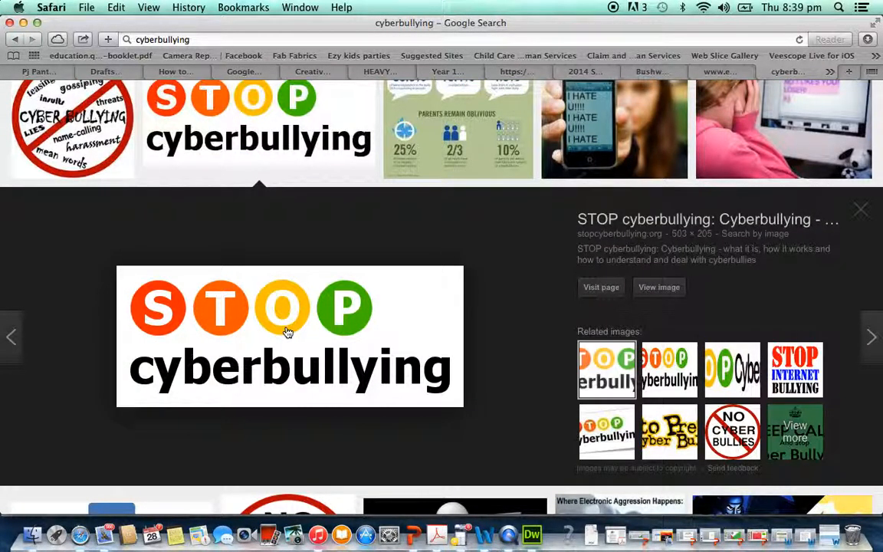
# - Save the image as Stop Cyberbullying in the Documents/7COMM/WEBSITE folder
pyautogui.rightClick(287, 332)
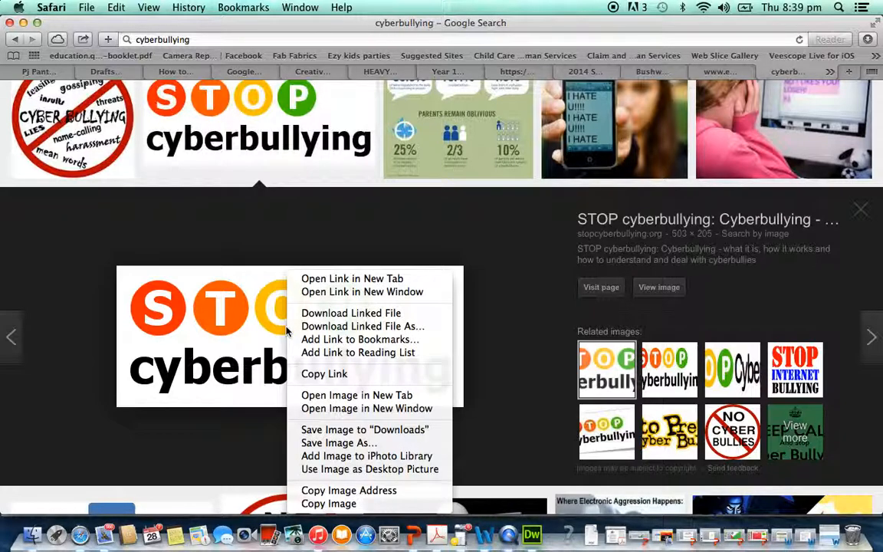
pyautogui.click(298, 443)
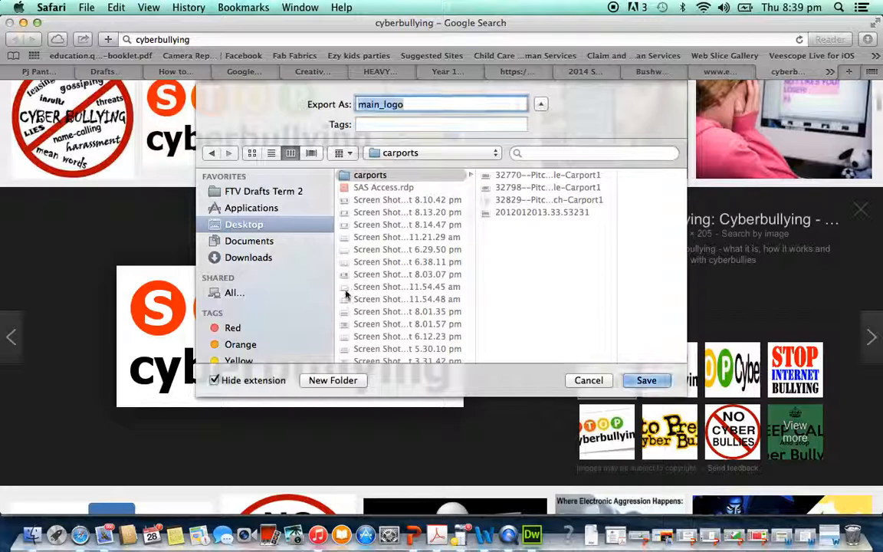
pyautogui.click(250, 241)
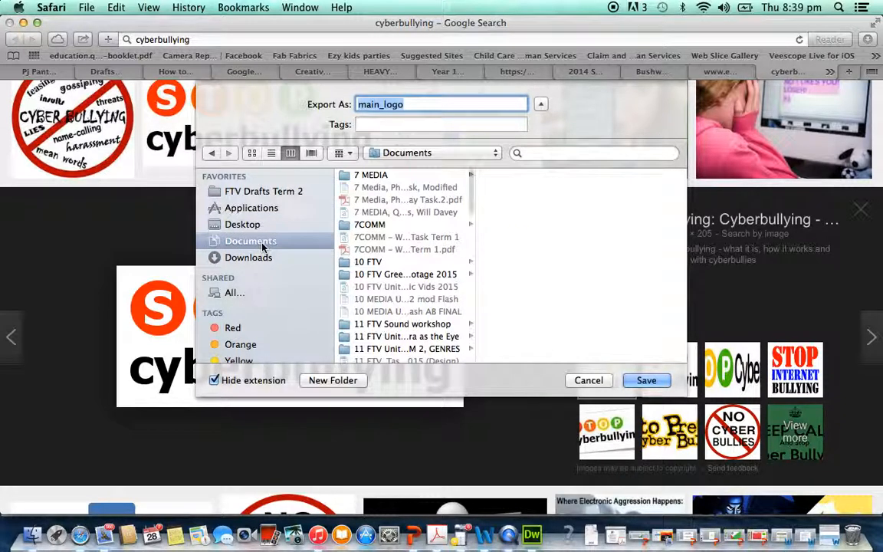
pyautogui.click(377, 224)
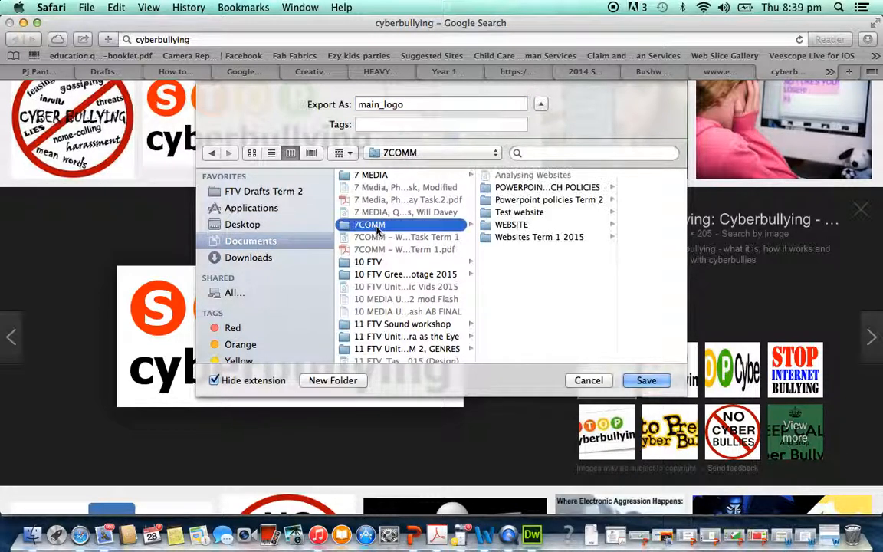
pyautogui.click(513, 224)
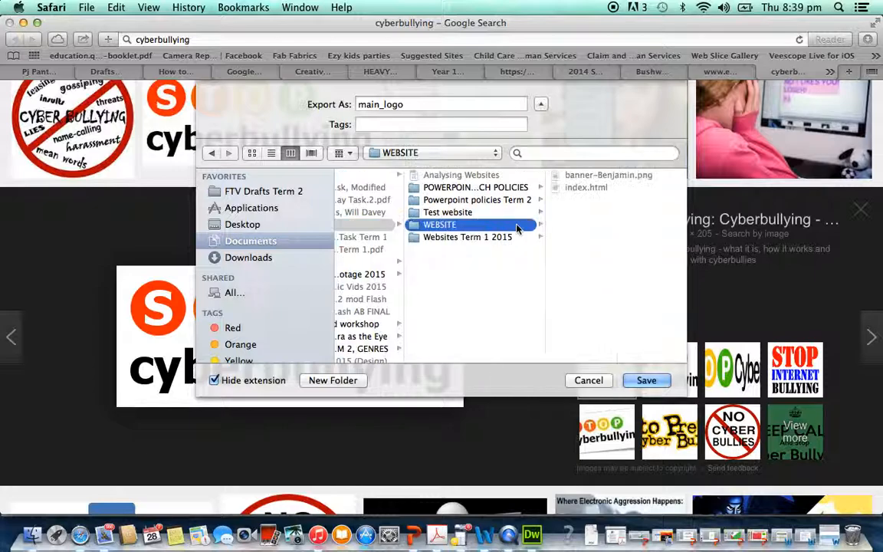
pyautogui.doubleClick(389, 105)
pyautogui.write('S')
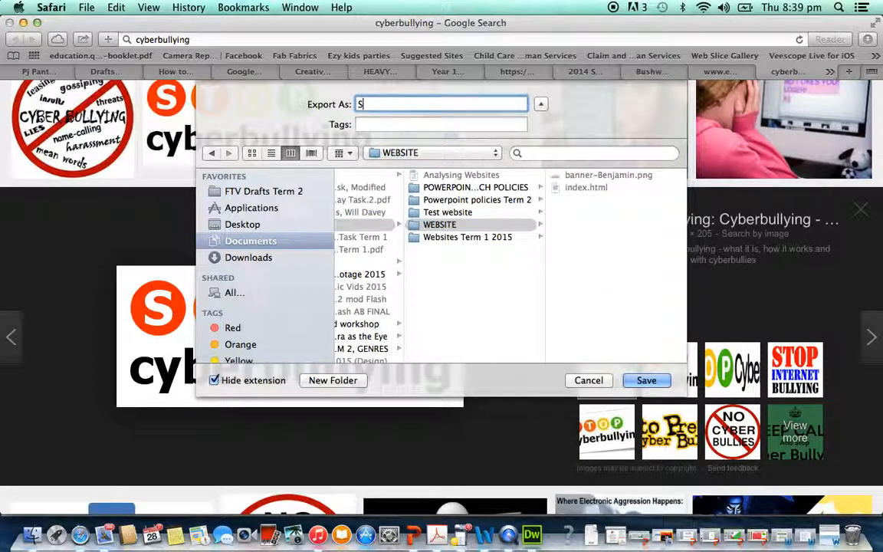
pyautogui.write('top Cyberbullying')
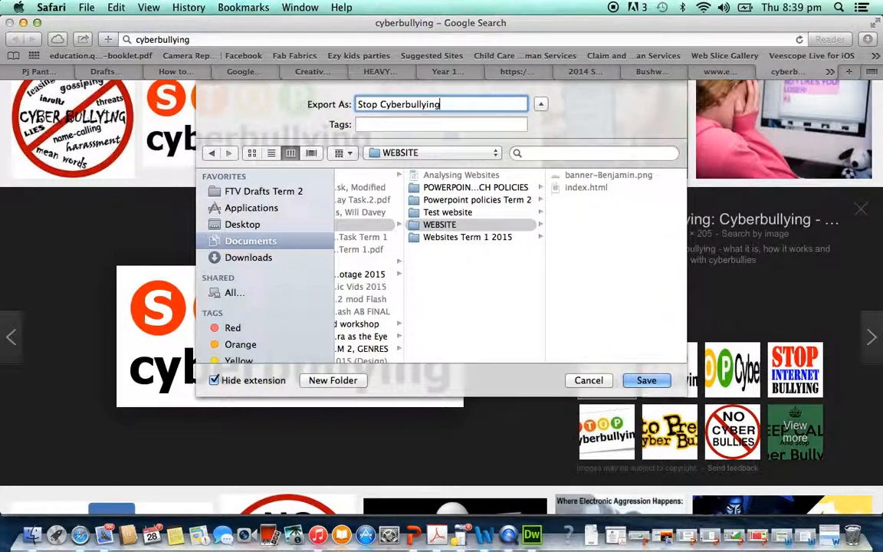
pyautogui.press('Return')
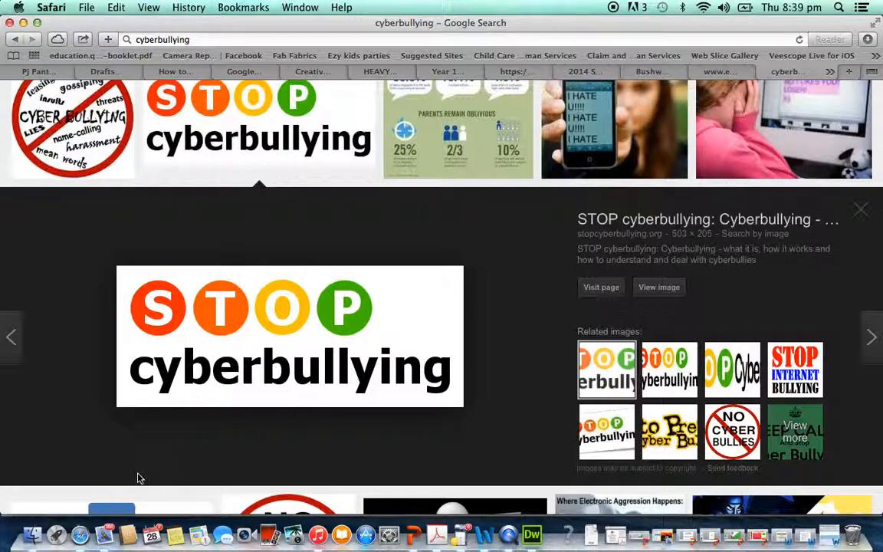
# - Switch to Dreamweaver, insert the Stop Cyberbullying.gif image into the right information cell and stretch it to about 519 × 209 px
pyautogui.click(532, 535)
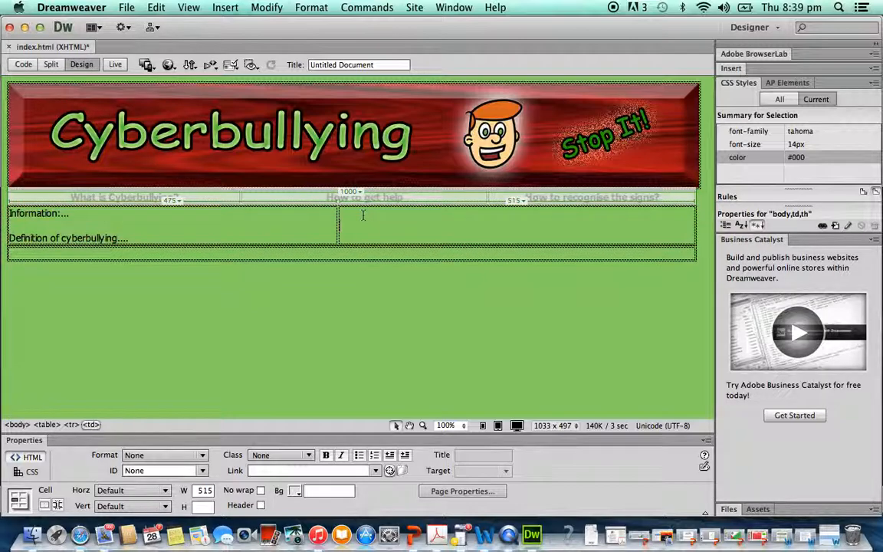
pyautogui.click(224, 7)
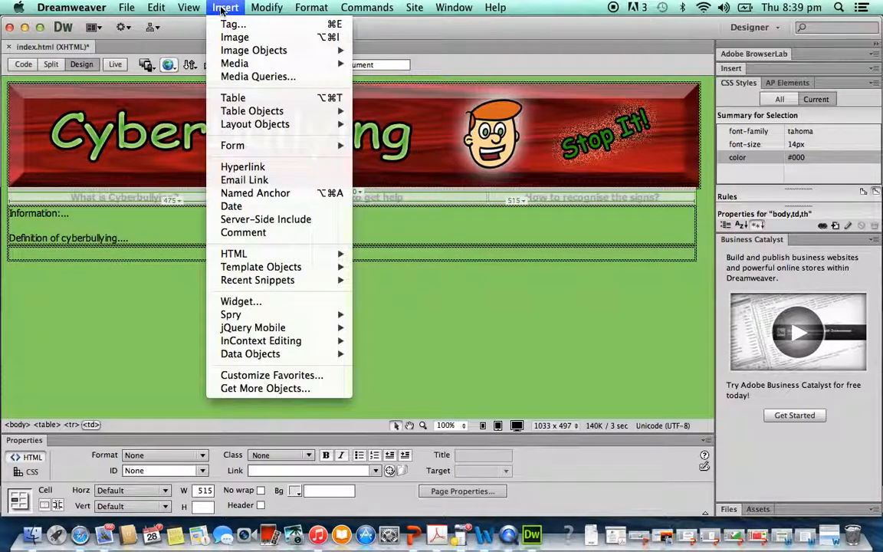
pyautogui.click(222, 10)
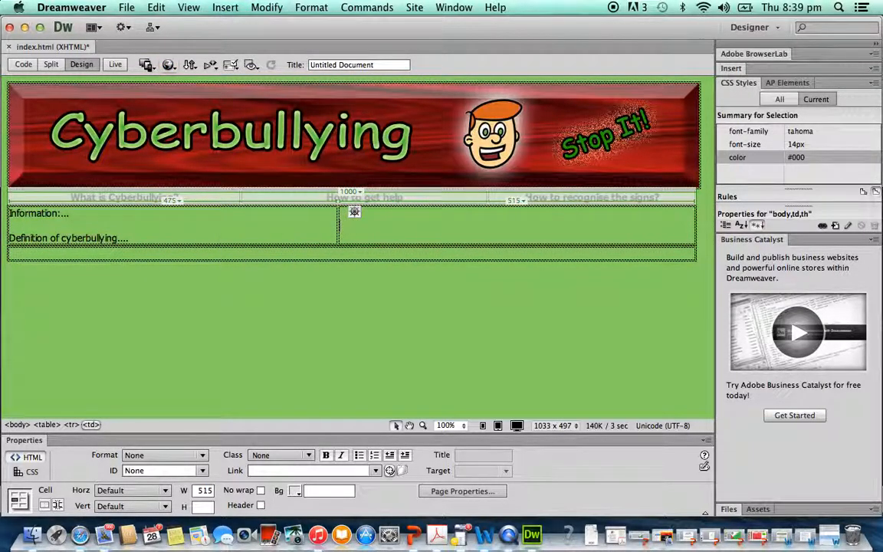
pyautogui.click(224, 8)
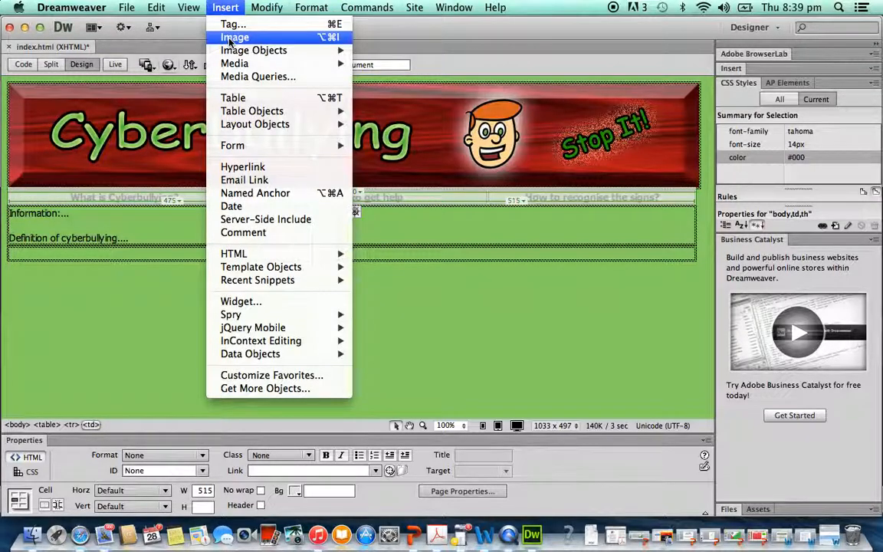
pyautogui.click(230, 38)
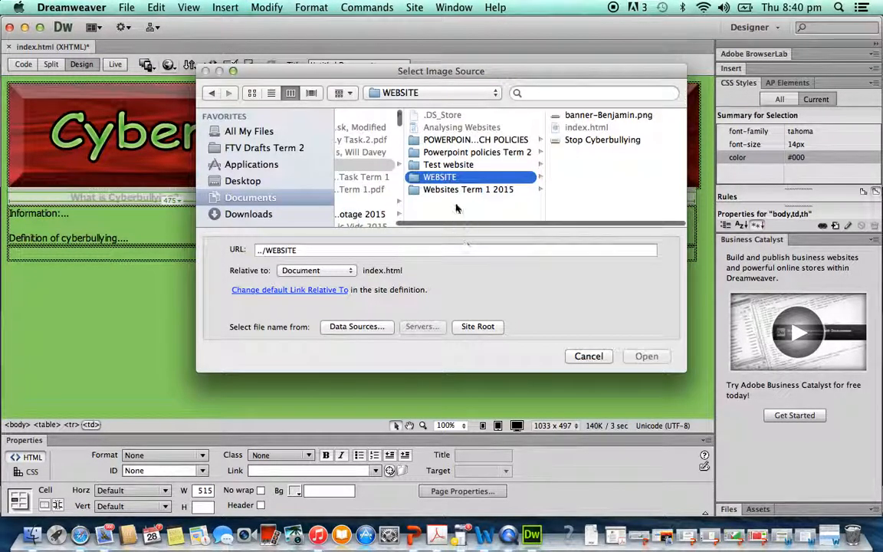
pyautogui.click(592, 139)
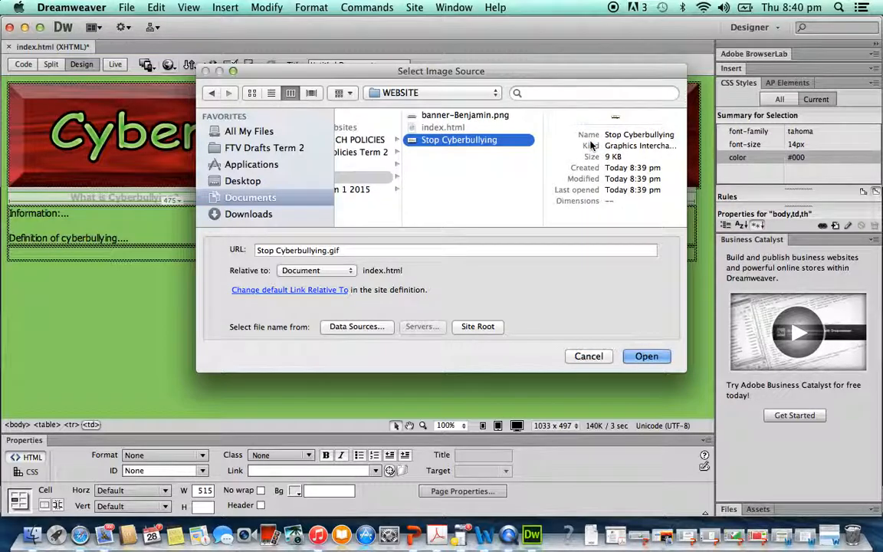
pyautogui.click(648, 356)
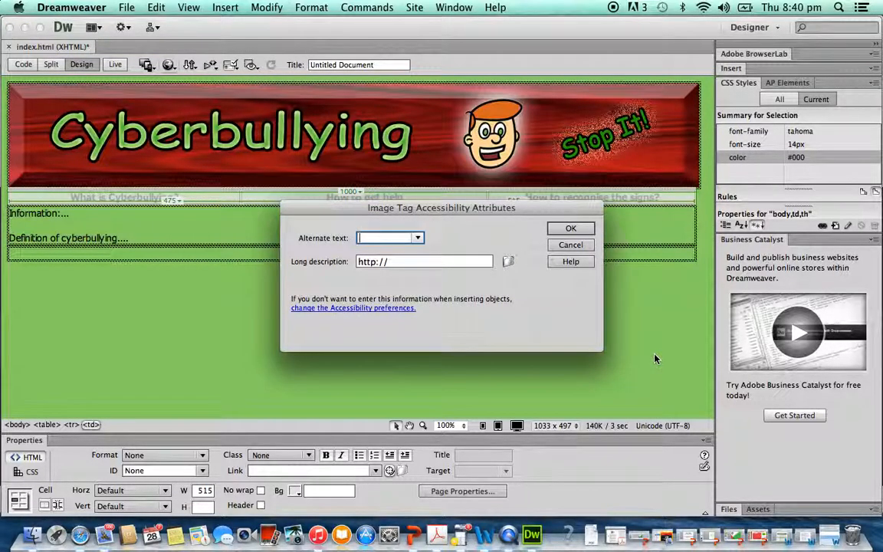
pyautogui.click(585, 233)
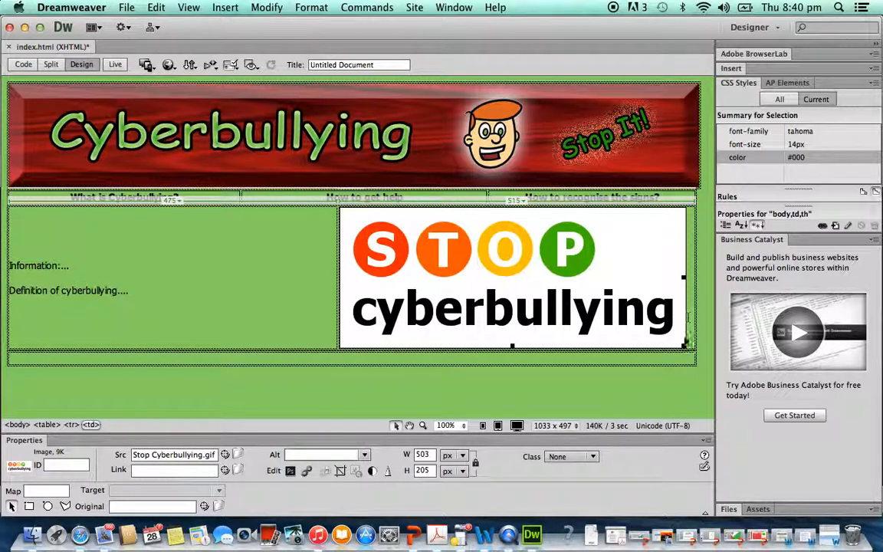
pyautogui.moveTo(683, 347); pyautogui.dragTo(694, 348)
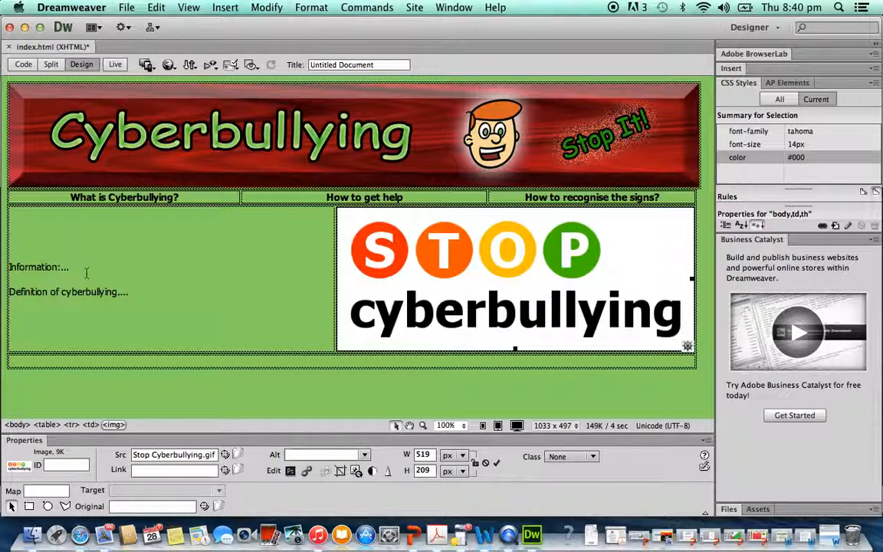
# - Enter "Links to other sites..." in the bottom table row and start a new line
pyautogui.click(214, 364)
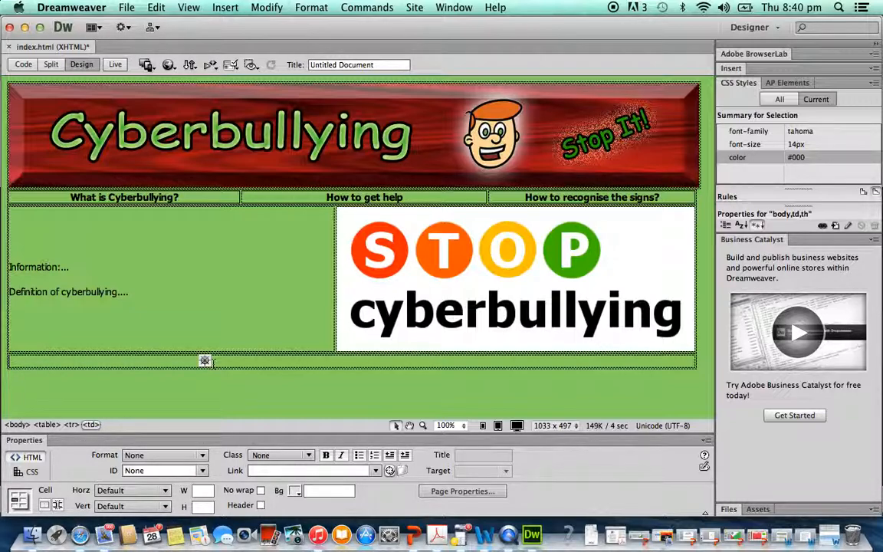
pyautogui.write('Links to')
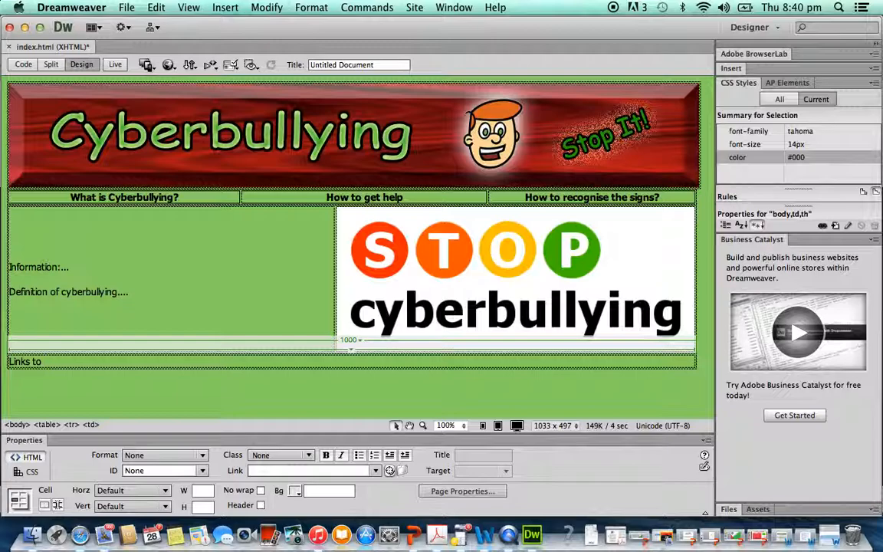
pyautogui.write('other sites...')
pyautogui.press('Return')
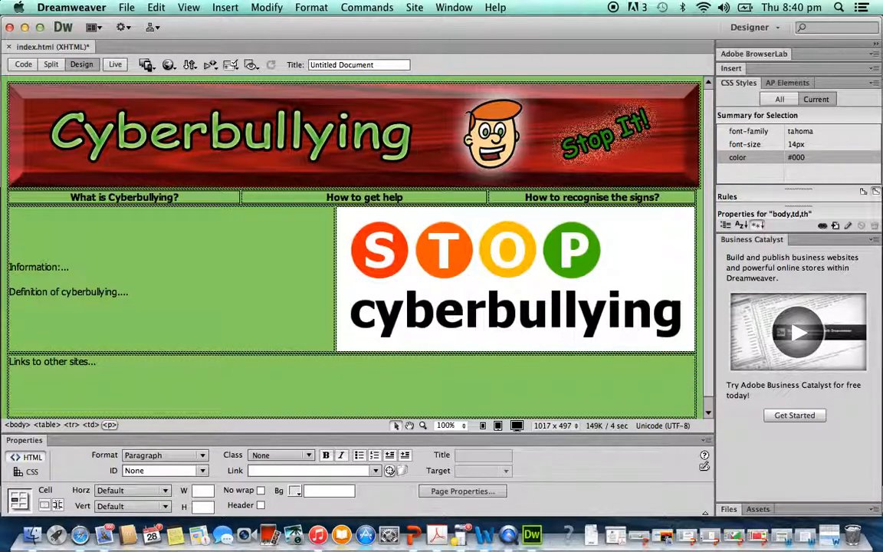
# - Switch to Safari and open the Cyberbullying: Cybersmart page from the web results, selecting its address
pyautogui.click(81, 535)
pyautogui.click(145, 39)
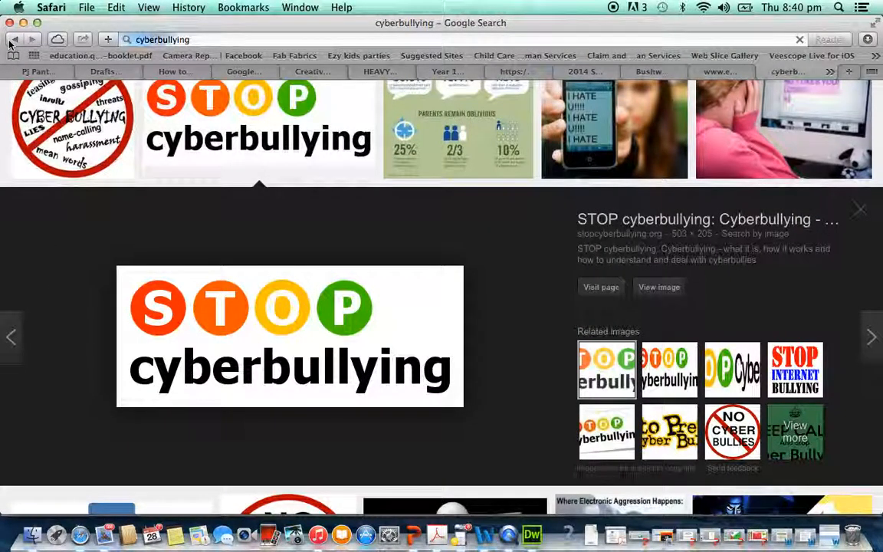
pyautogui.press('Return')
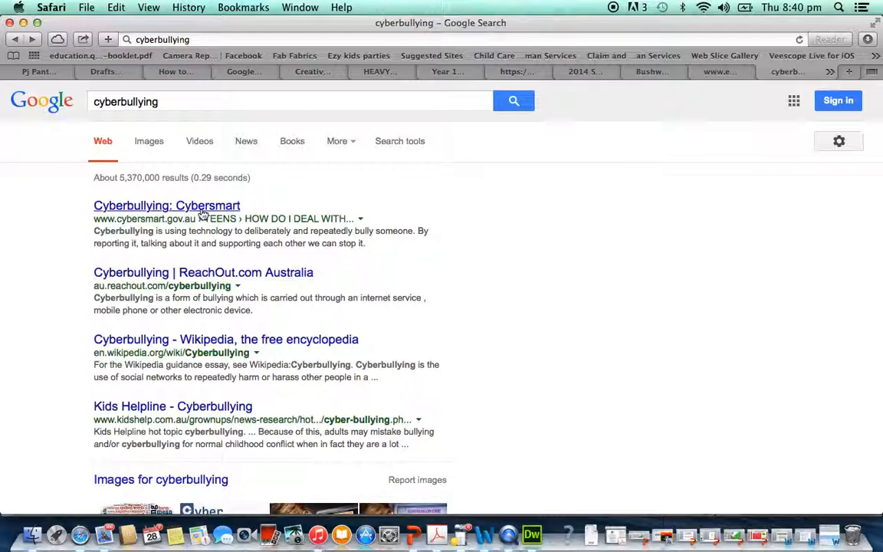
pyautogui.click(201, 212)
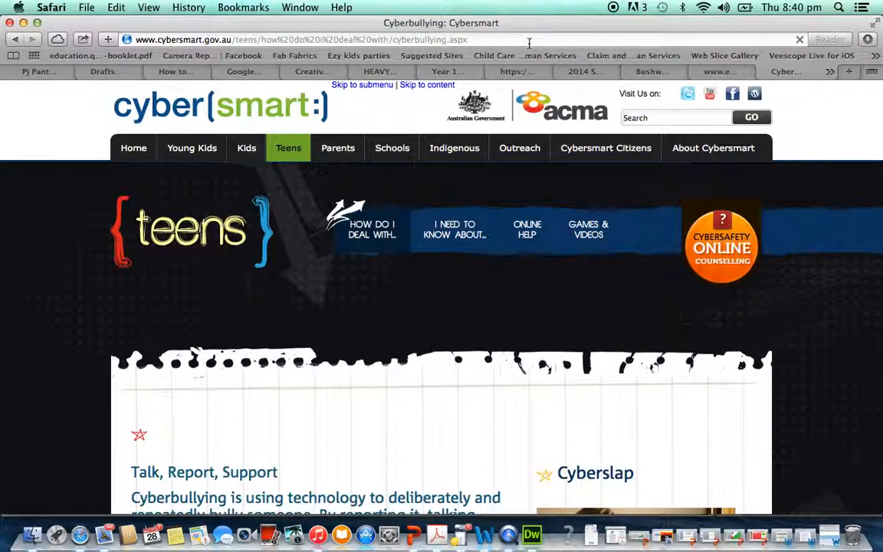
pyautogui.click(475, 40)
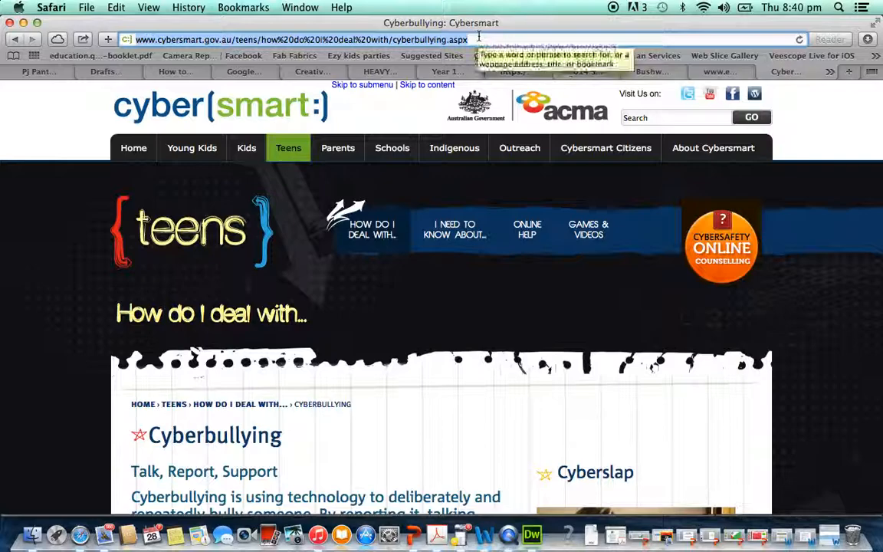
pyautogui.scroll(-2, 572, 302)
pyautogui.scroll(2, 571, 302)
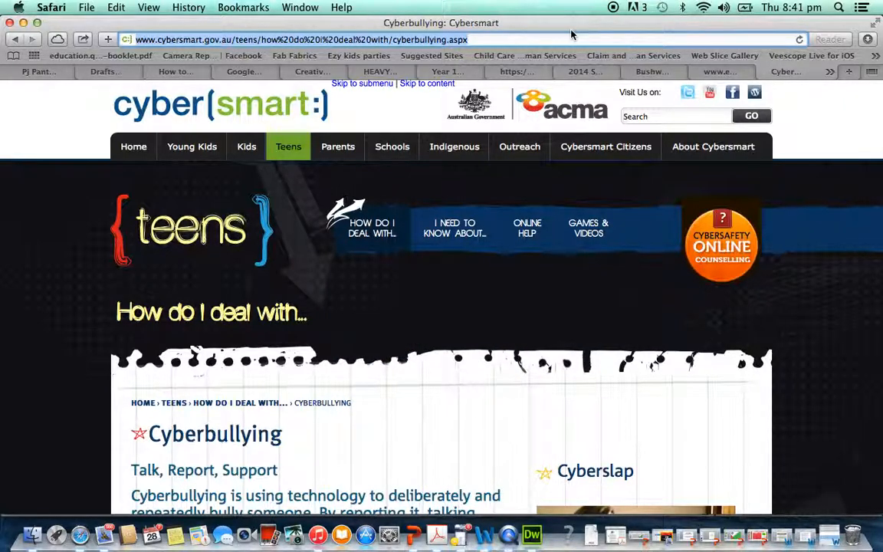
# - Minimize the Safari and Dreamweaver windows and close the Finder window
pyautogui.moveTo(505, 29); pyautogui.dragTo(475, 23)
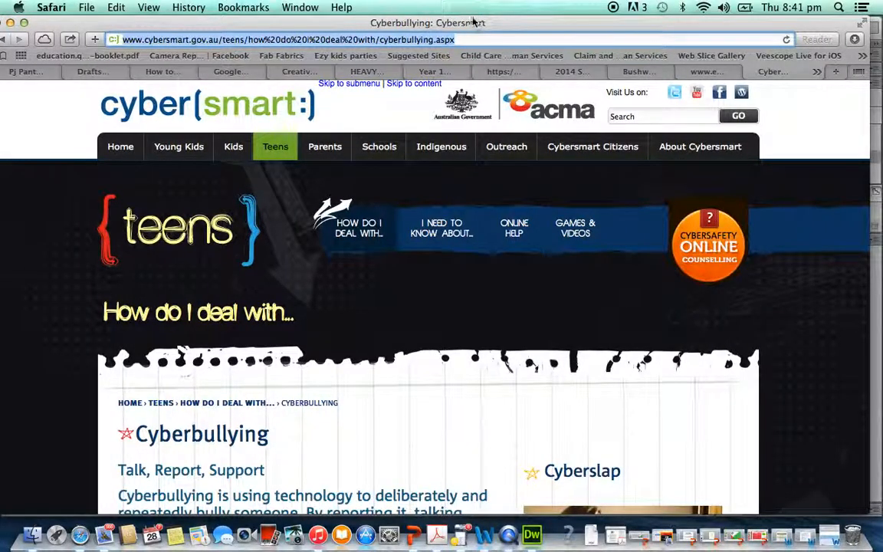
pyautogui.click(24, 23)
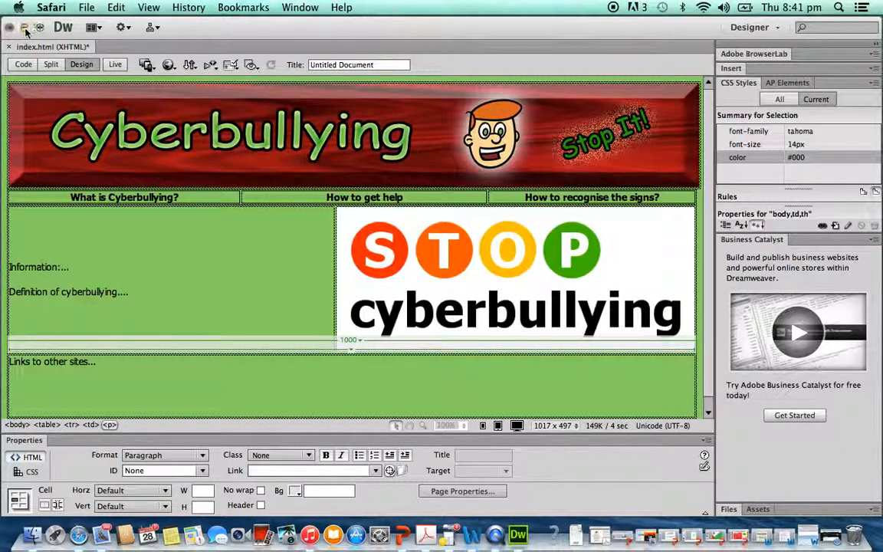
pyautogui.click(24, 27)
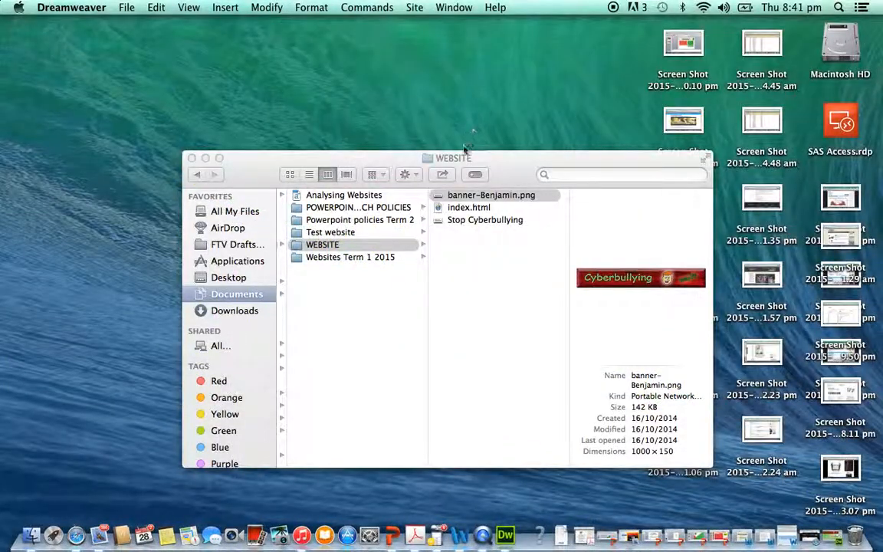
pyautogui.click(205, 158)
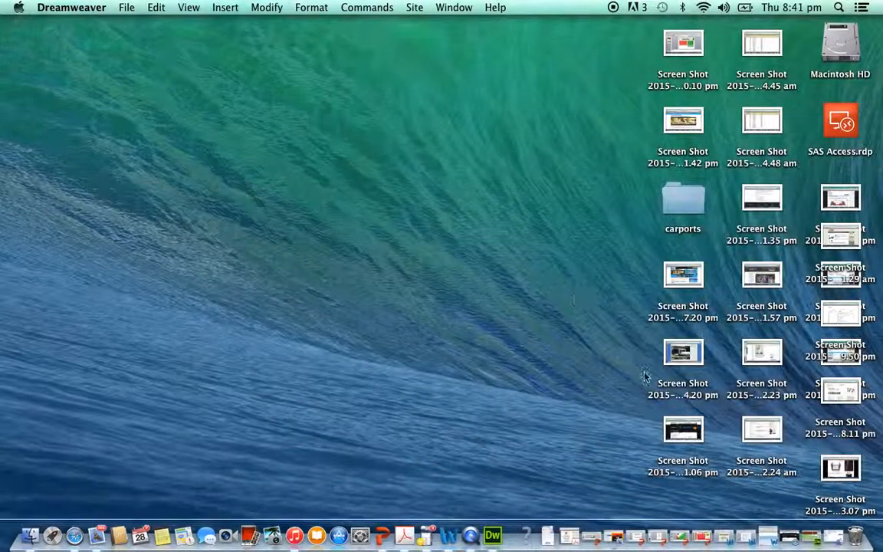